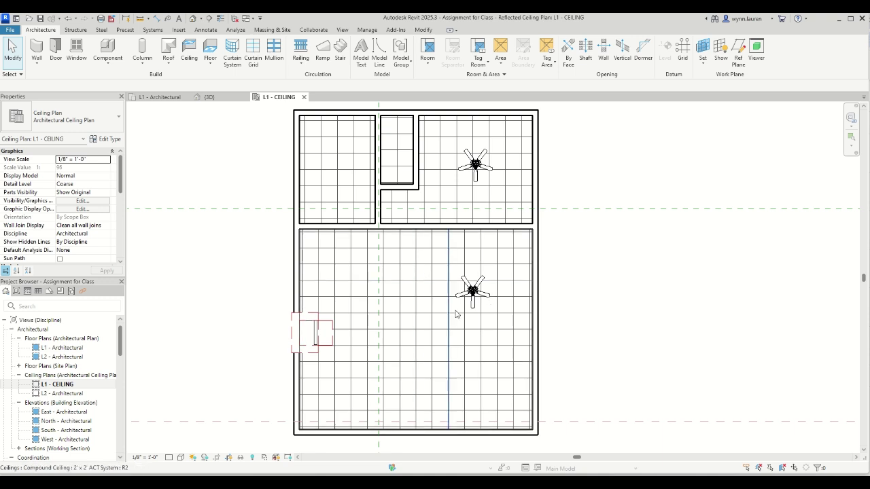
- Close the L1 - CEILING view and bring up the L1 - Architectural floor plan
click(304, 98)
scroll(499, 281, up, 3)
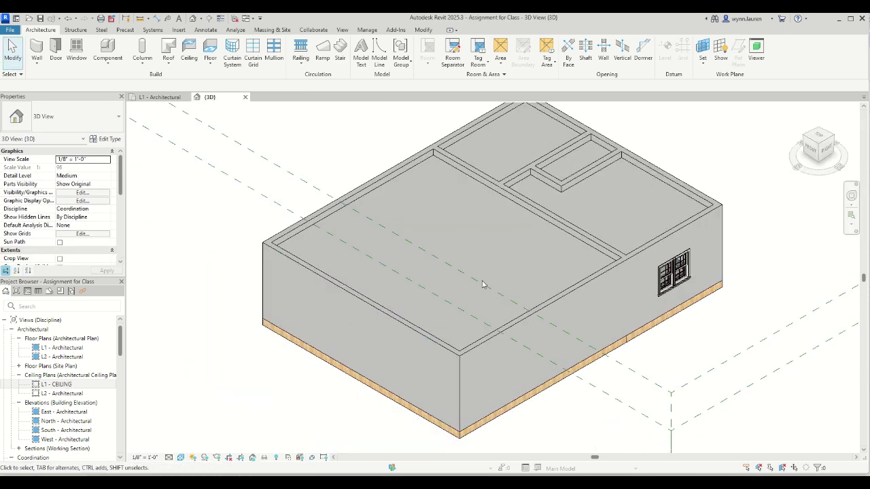
click(160, 97)
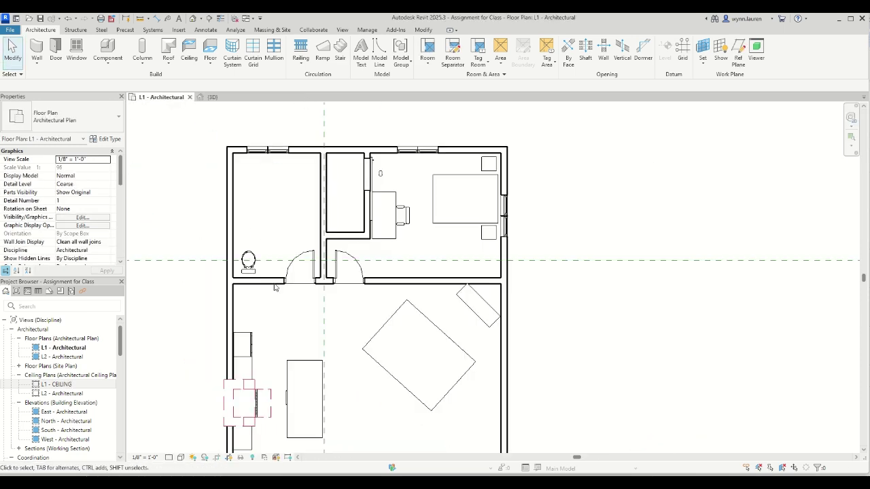
scroll(320, 294, down, 3)
middle_drag(322, 286, 357, 276)
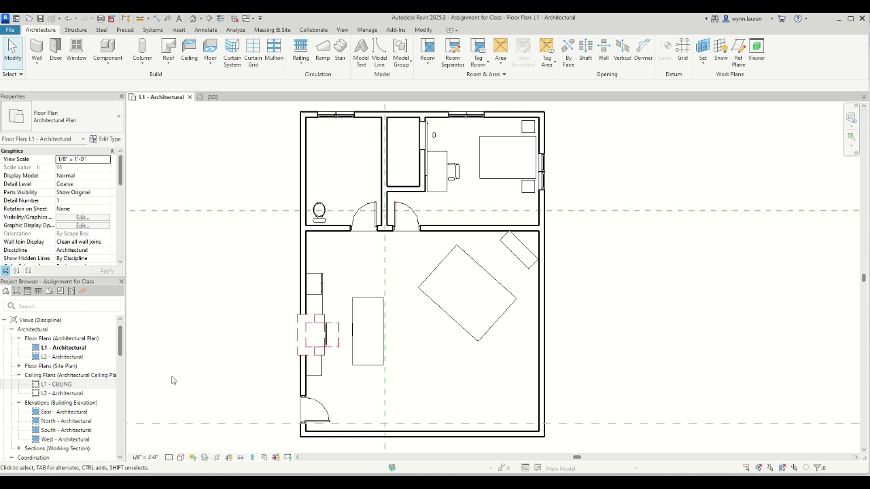
- Open the East - Architectural elevation to inspect the building's exterior wall
scroll(65, 371, down, 1)
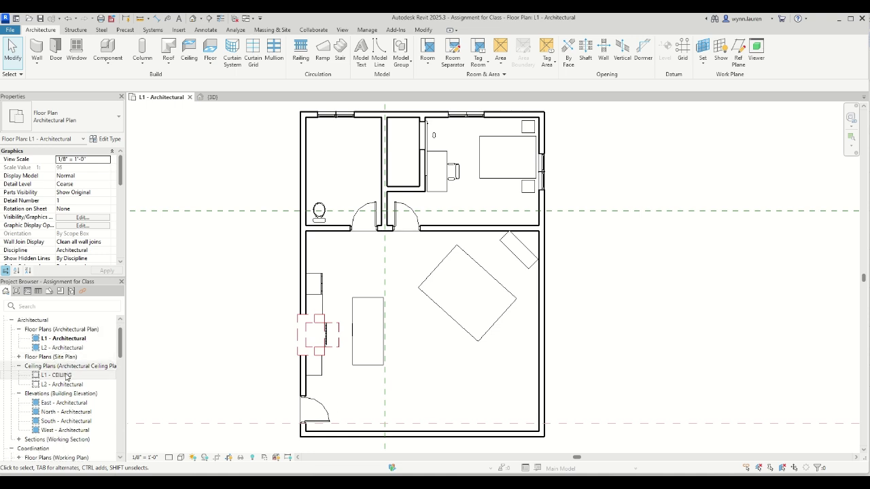
double_click(49, 406)
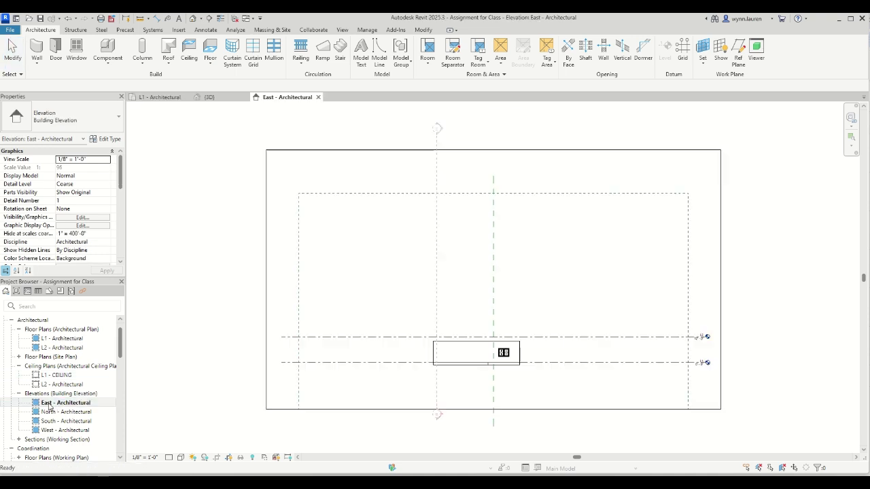
scroll(465, 356, up, 3)
scroll(554, 387, up, 2)
scroll(556, 359, up, 3)
scroll(504, 340, up, 1)
scroll(501, 356, down, 2)
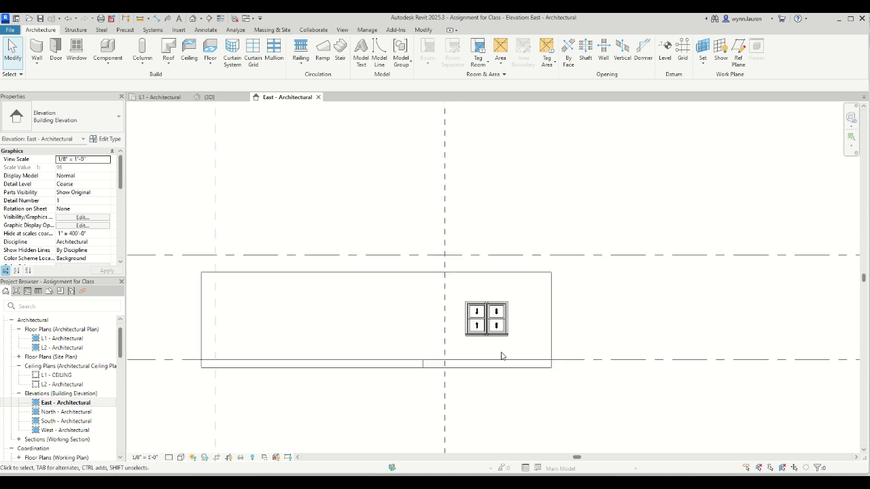
scroll(322, 348, up, 2)
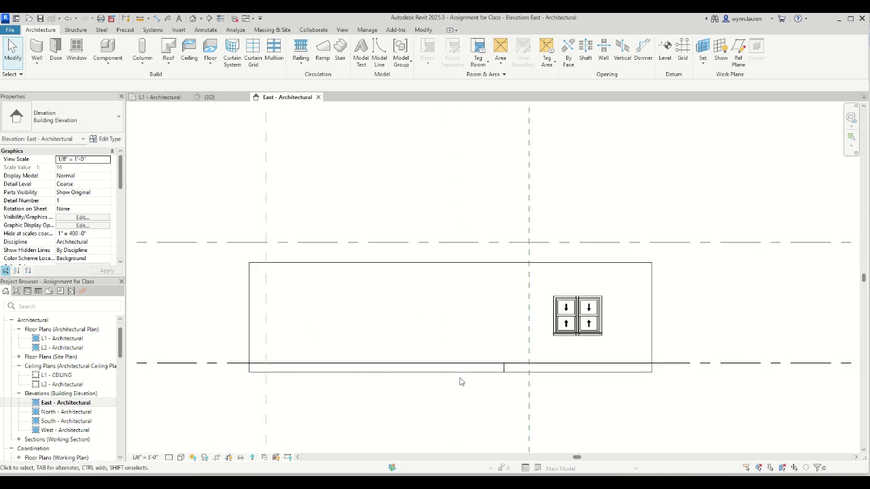
scroll(460, 380, down, 2)
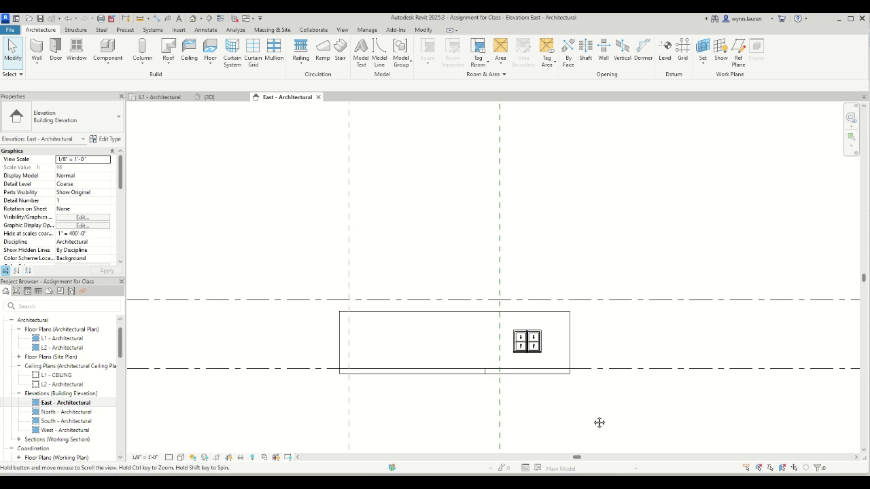
- Examine the L1 and L2 level lines and their elevations in relation to the top of the building's walls
middle_drag(600, 421, 377, 384)
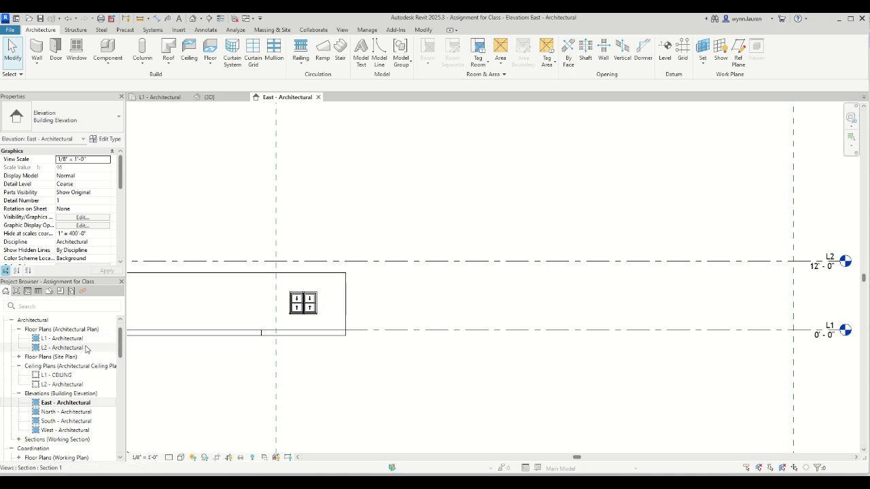
middle_drag(303, 401, 365, 414)
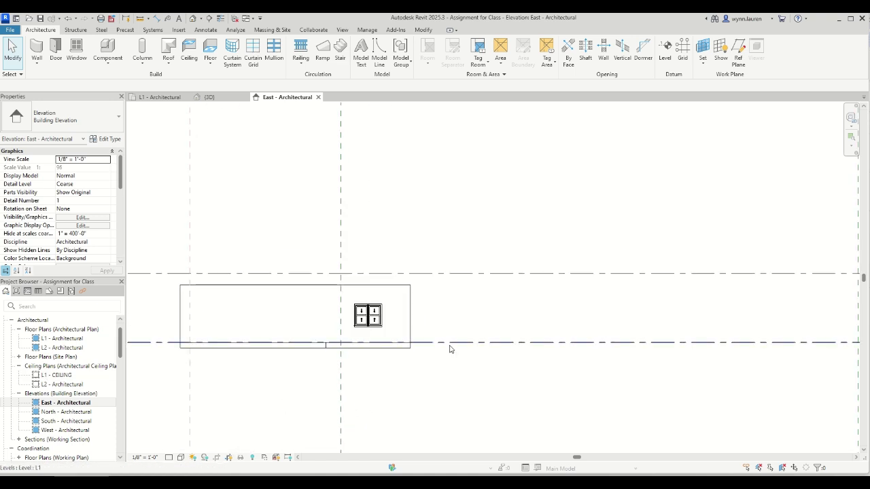
scroll(488, 363, down, 1)
middle_drag(487, 363, 347, 358)
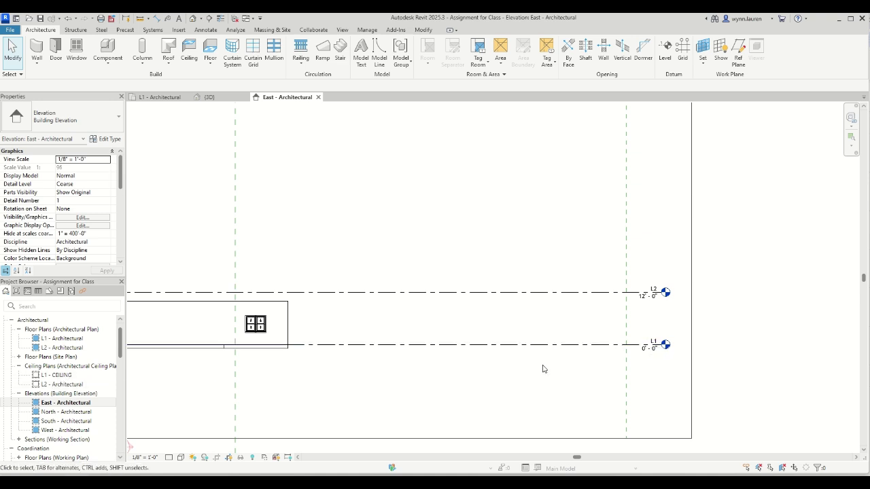
middle_drag(497, 368, 554, 373)
scroll(327, 322, up, 1)
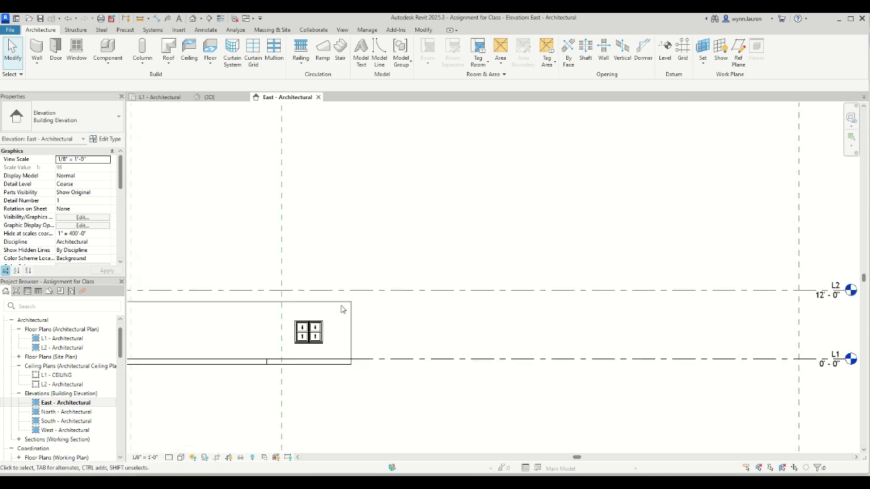
middle_drag(357, 317, 431, 334)
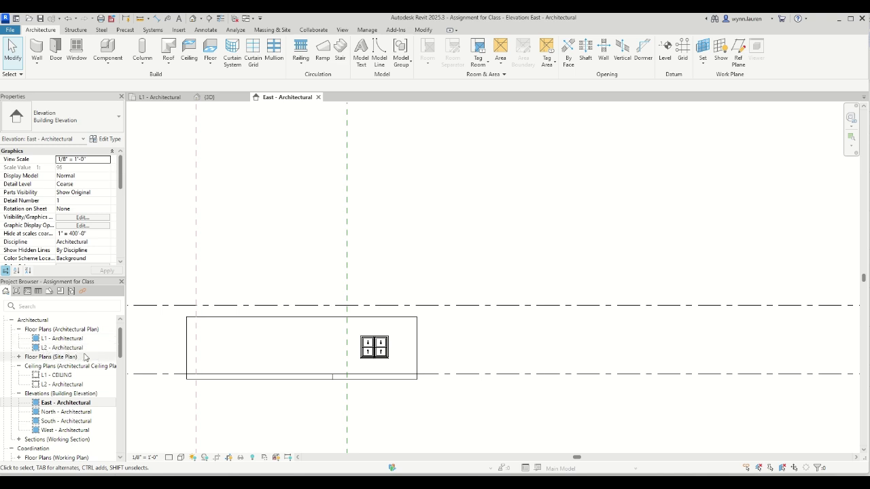
scroll(327, 352, down, 1)
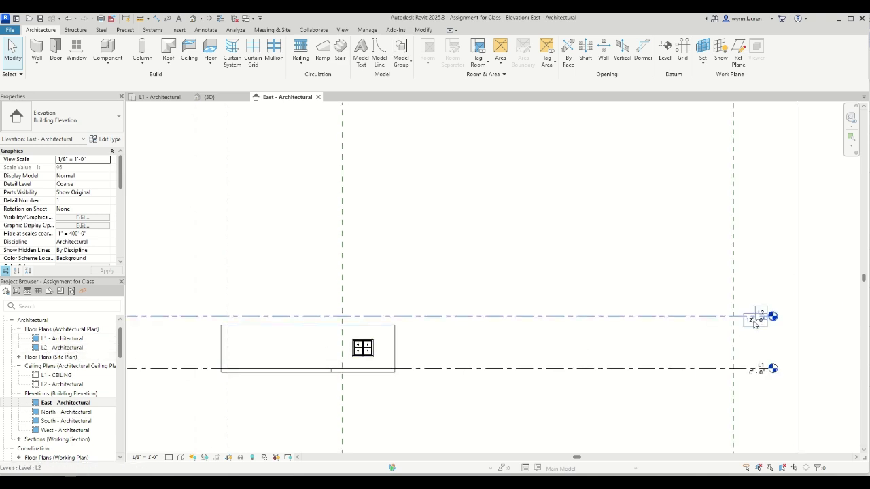
middle_drag(219, 318, 426, 328)
scroll(401, 341, up, 2)
scroll(501, 353, down, 3)
middle_drag(657, 362, 340, 324)
scroll(291, 305, up, 4)
middle_drag(289, 304, 466, 293)
scroll(479, 285, up, 2)
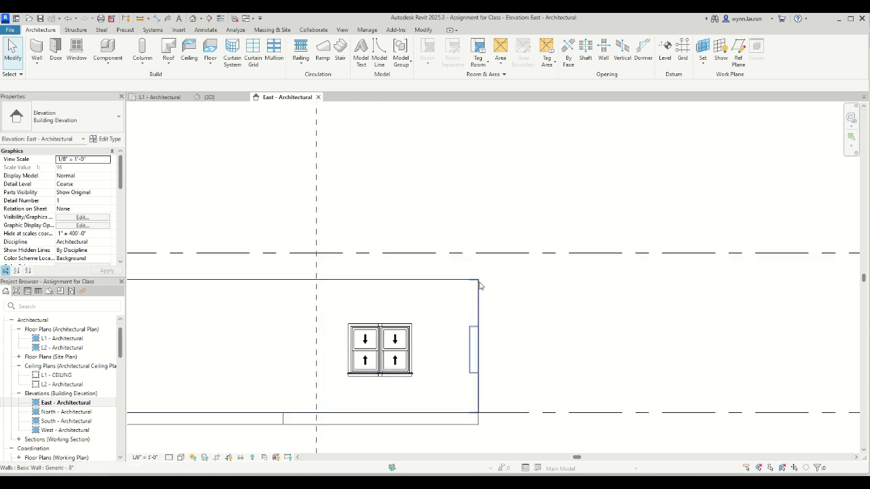
scroll(466, 286, down, 3)
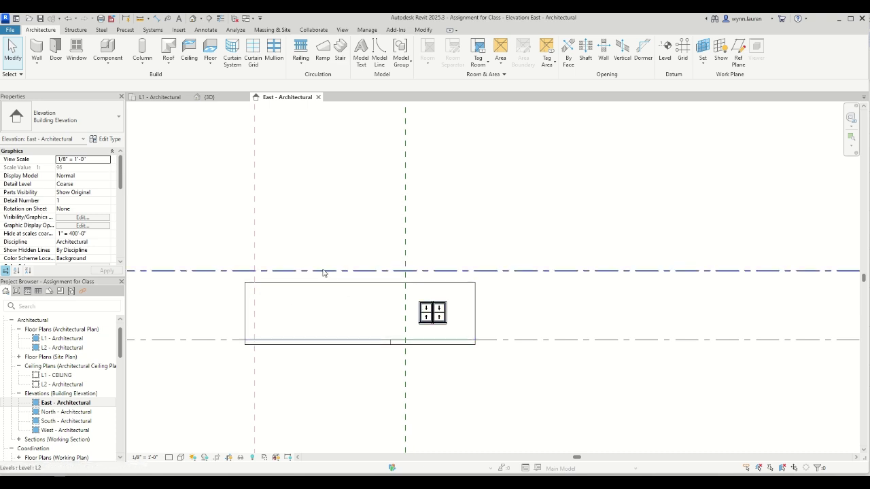
- Try setting level L2's elevation to 10' - 0" to test whether the walls follow it, and undo the change
middle_drag(714, 332, 393, 342)
scroll(605, 284, up, 3)
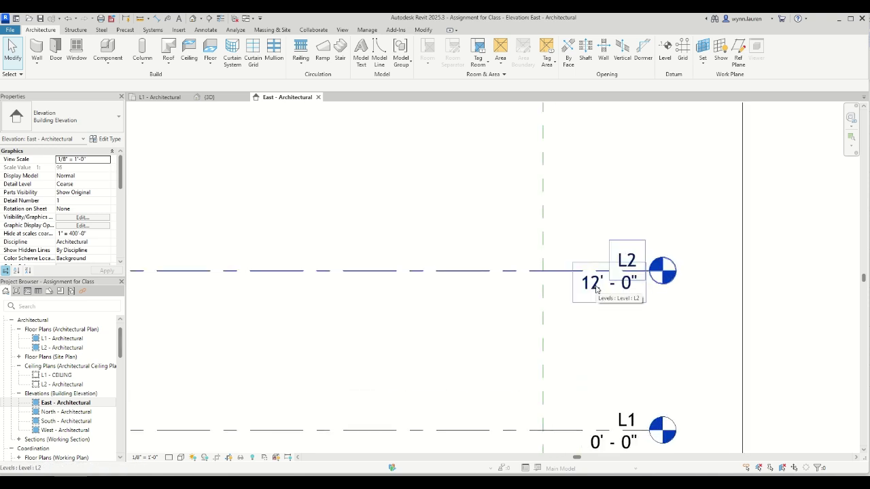
click(596, 288)
click(594, 288)
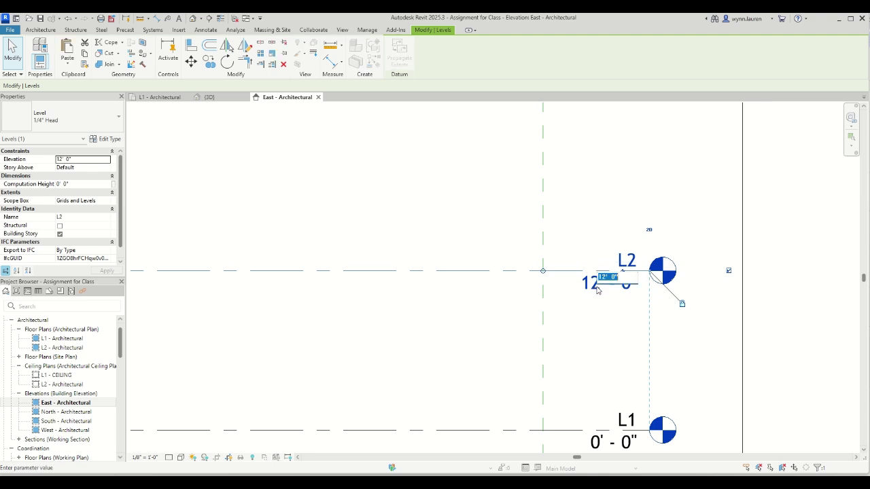
text(10)
key(Return)
scroll(545, 355, down, 2)
scroll(544, 353, down, 1)
middle_drag(539, 337, 855, 292)
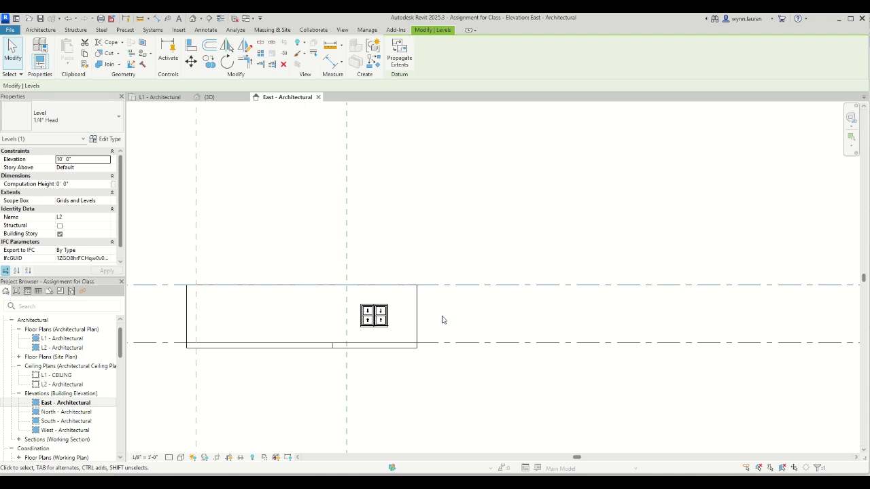
scroll(412, 301, up, 2)
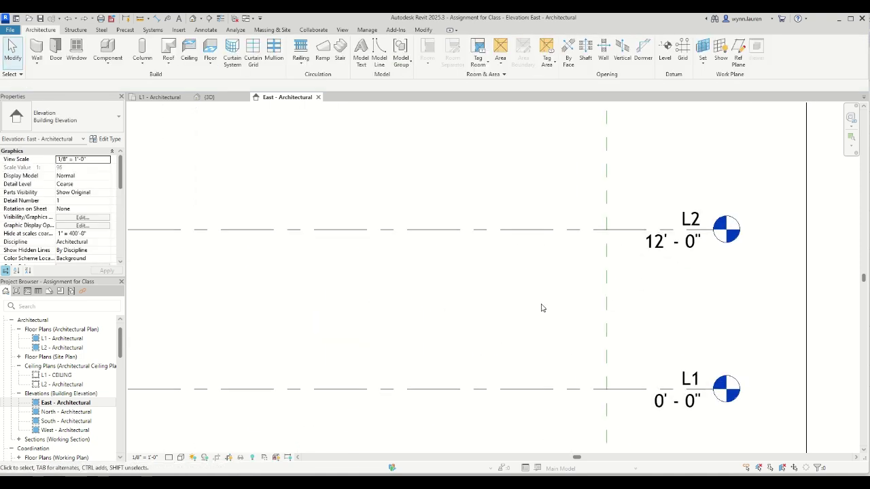
- Select all instances of the Generic - 8" basic wall in the entire project, starting from the east exterior wall
scroll(448, 298, down, 1)
middle_drag(392, 301, 668, 307)
scroll(668, 307, down, 2)
middle_drag(414, 295, 578, 303)
scroll(275, 289, up, 3)
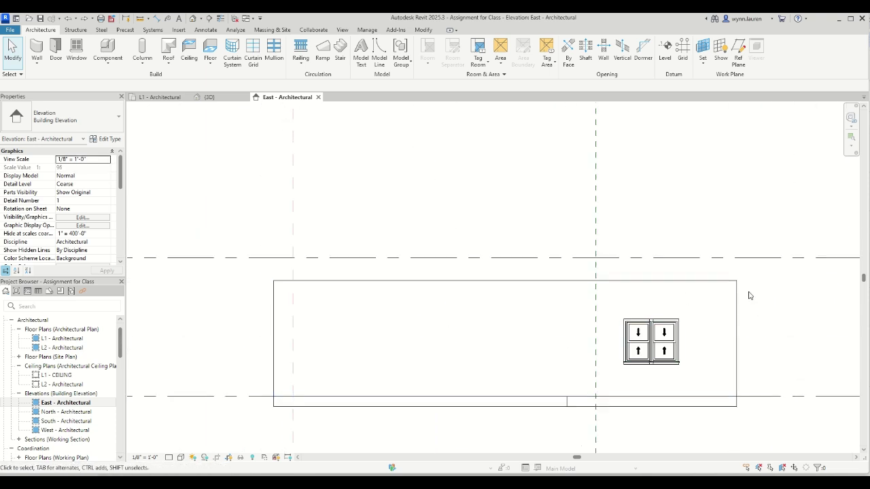
click(284, 285)
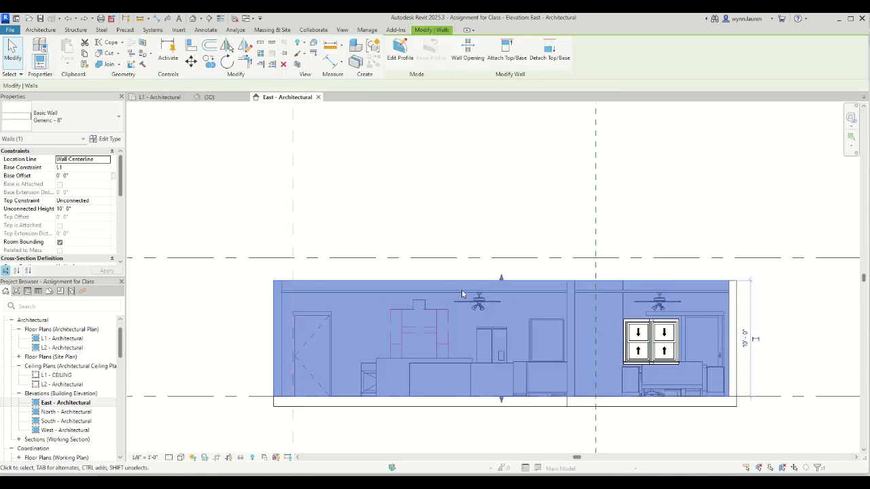
right_click(415, 269)
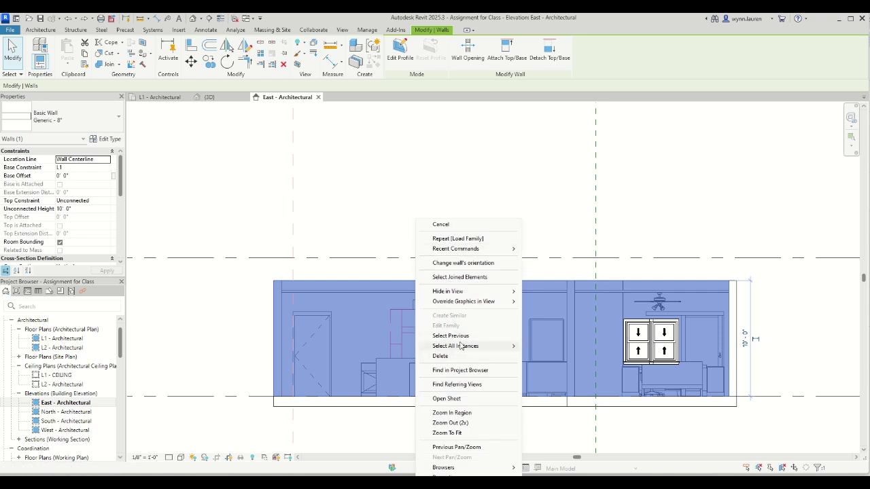
mouse_move(463, 346)
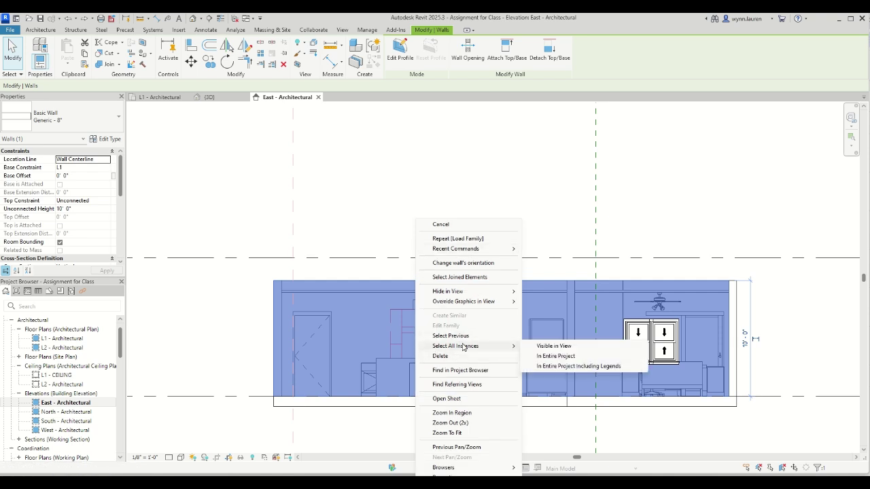
click(564, 358)
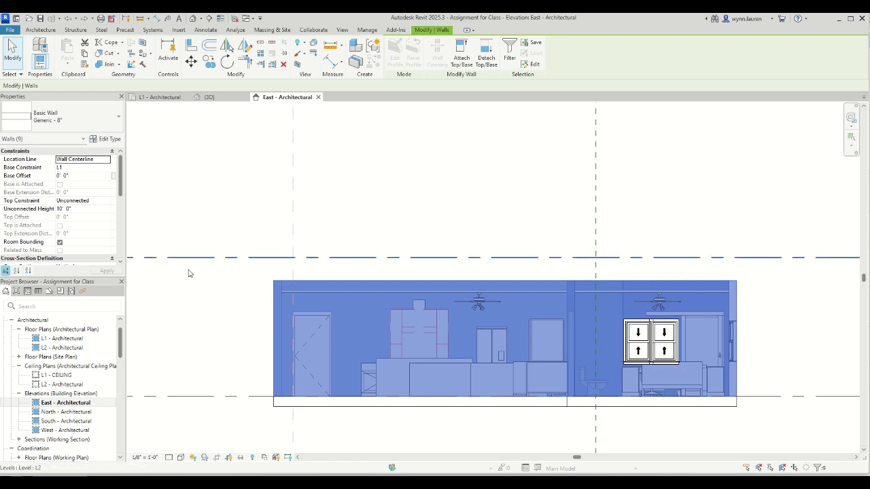
- Set the top constraint of the selected walls to Up to level: L2, apply it and clear the selection
click(98, 201)
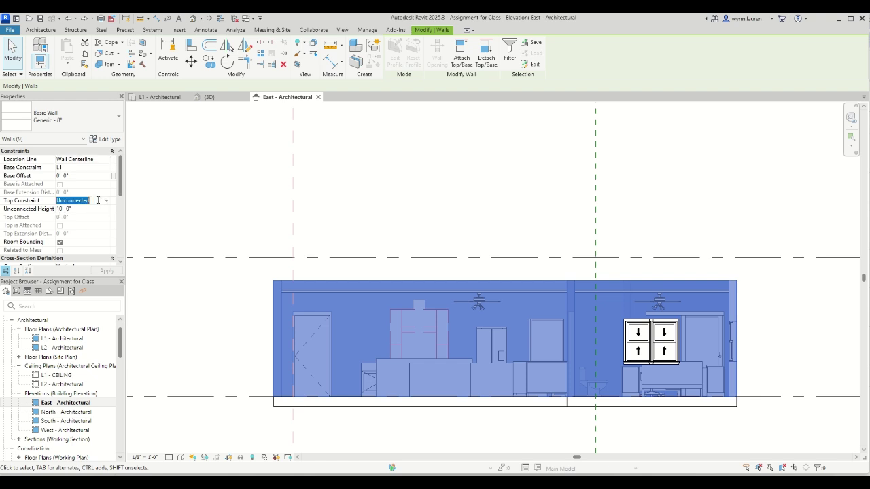
click(106, 201)
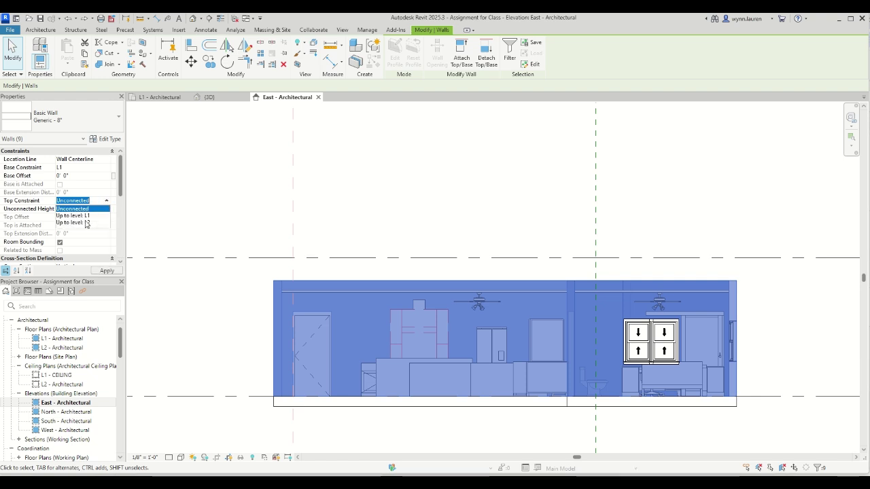
click(80, 222)
click(102, 272)
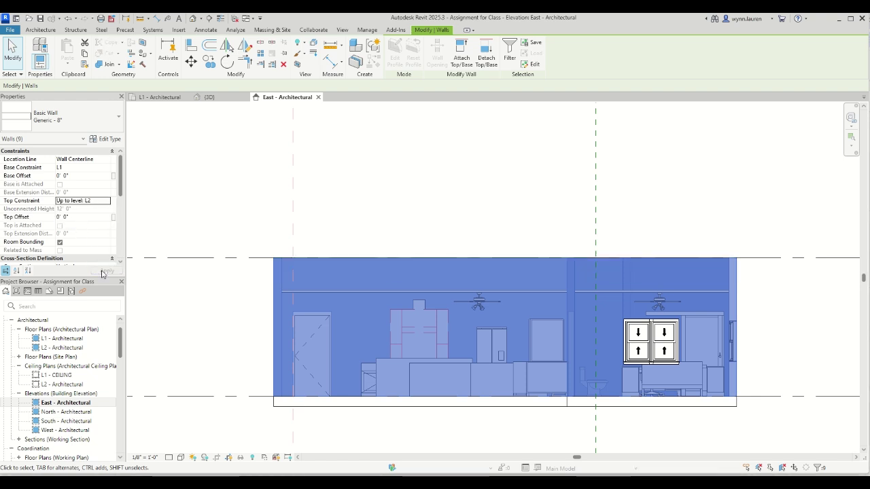
scroll(462, 275, down, 3)
scroll(573, 287, down, 3)
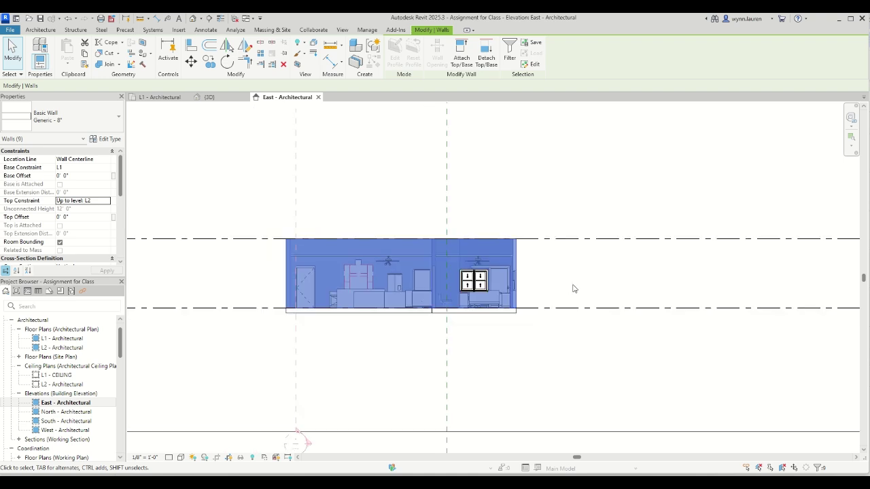
middle_drag(602, 315, 526, 296)
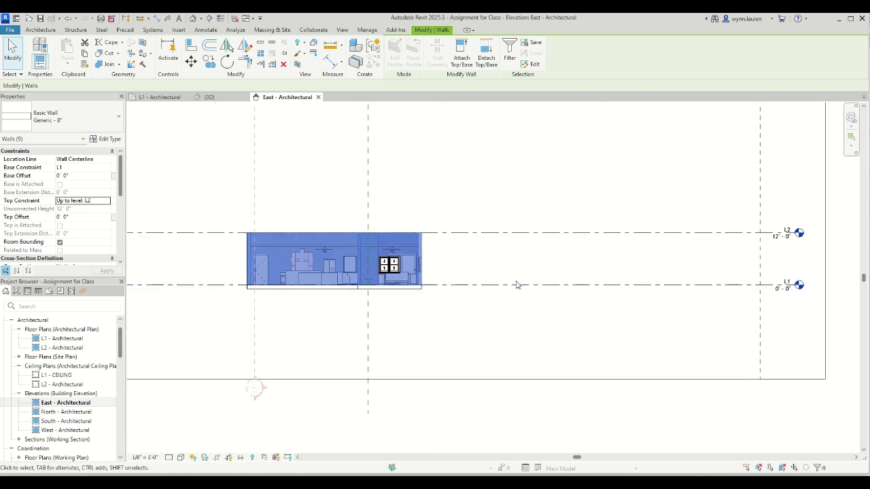
key(Escape)
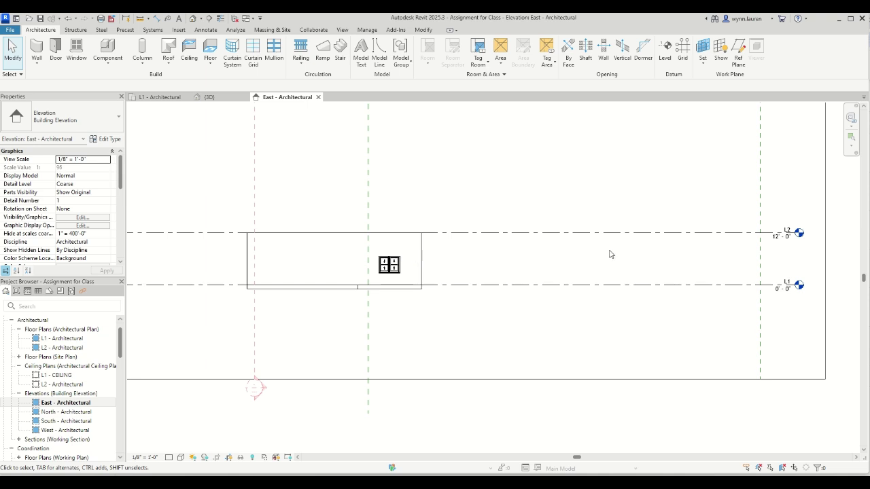
- Set level L2's elevation to 10' - 0" and select the east exterior wall to check its top constraint
scroll(781, 234, up, 1)
scroll(782, 235, up, 1)
click(776, 239)
click(776, 238)
text(10)
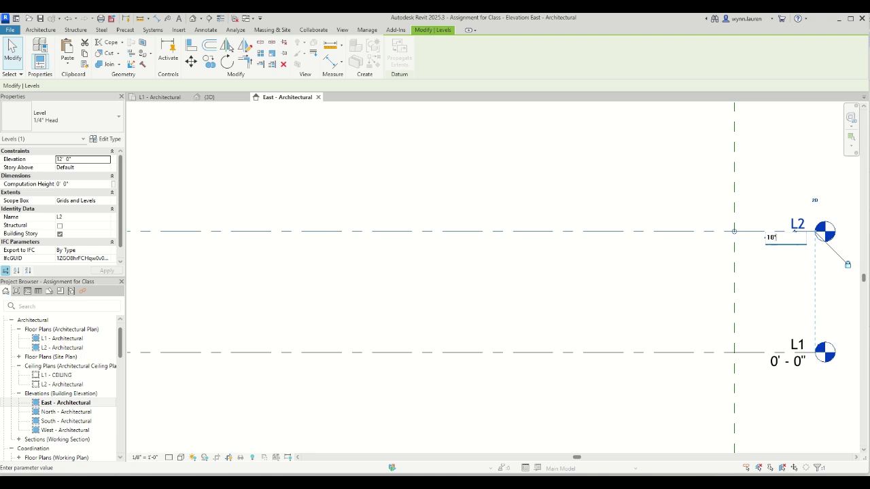
key(Return)
scroll(563, 277, down, 2)
middle_drag(330, 310, 591, 309)
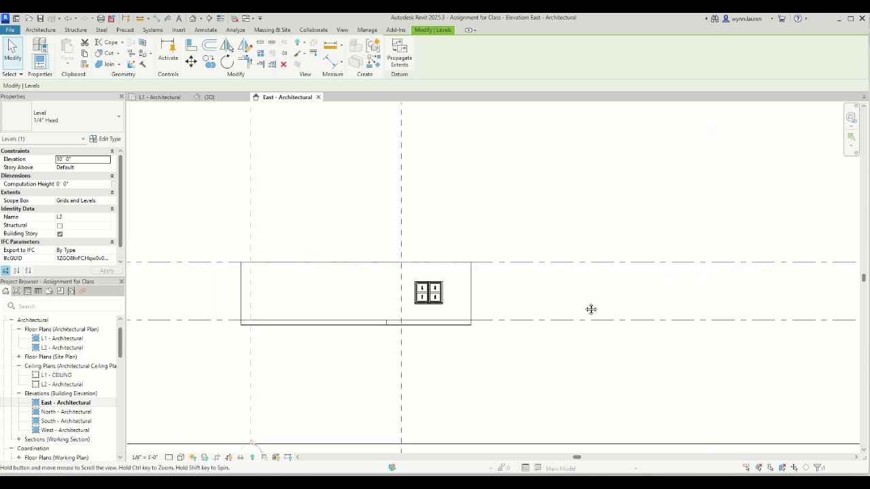
scroll(265, 303, up, 2)
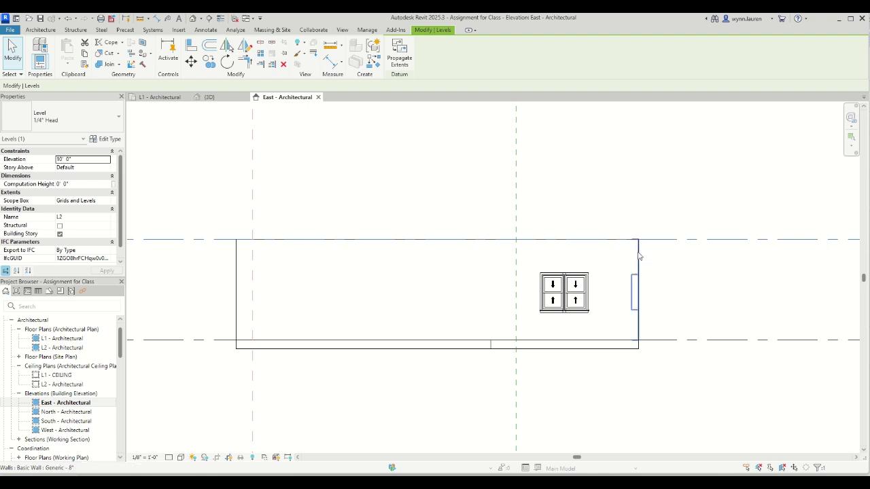
click(236, 271)
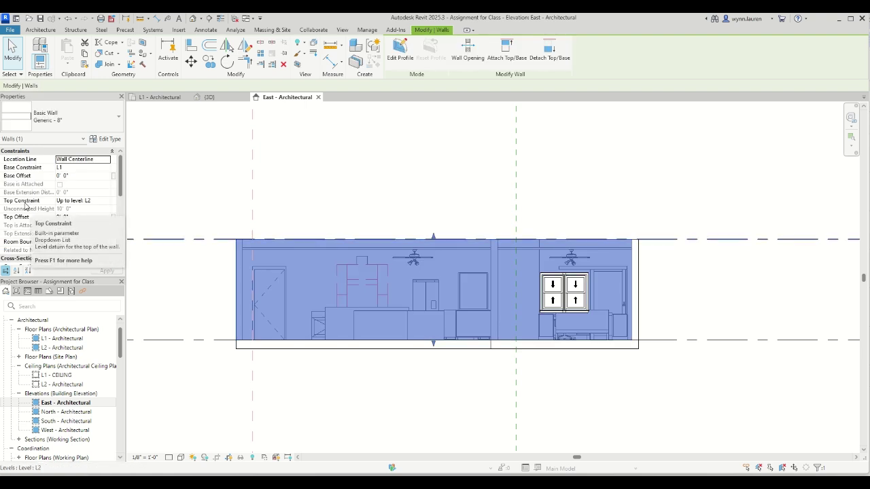
- Examine levels L1 and L2 against the walls in the east elevation and clear the wall selection
scroll(315, 258, down, 3)
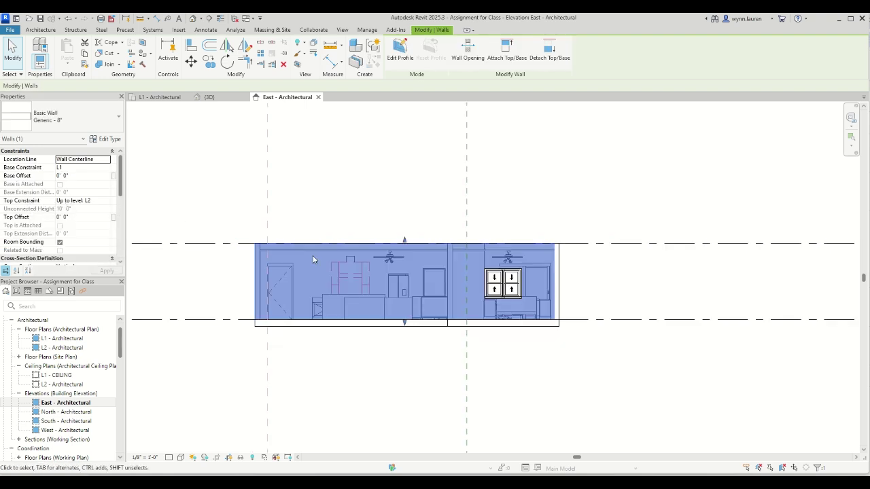
middle_drag(534, 297, 246, 295)
scroll(510, 272, down, 1)
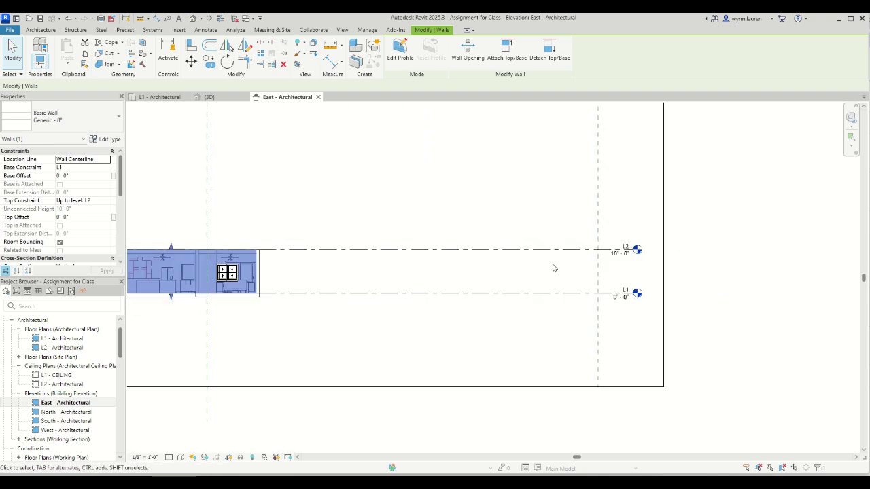
scroll(618, 257, up, 2)
key(Escape)
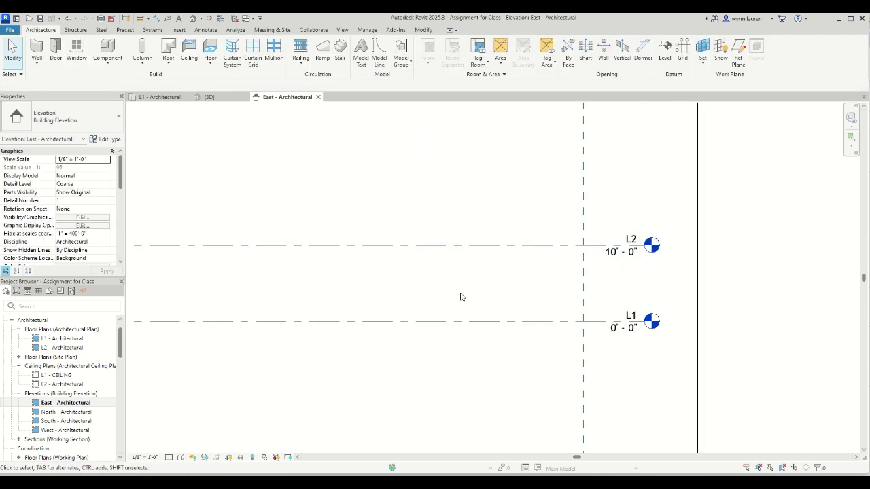
middle_drag(460, 293, 586, 285)
scroll(586, 283, down, 1)
scroll(587, 286, down, 1)
middle_drag(385, 284, 549, 300)
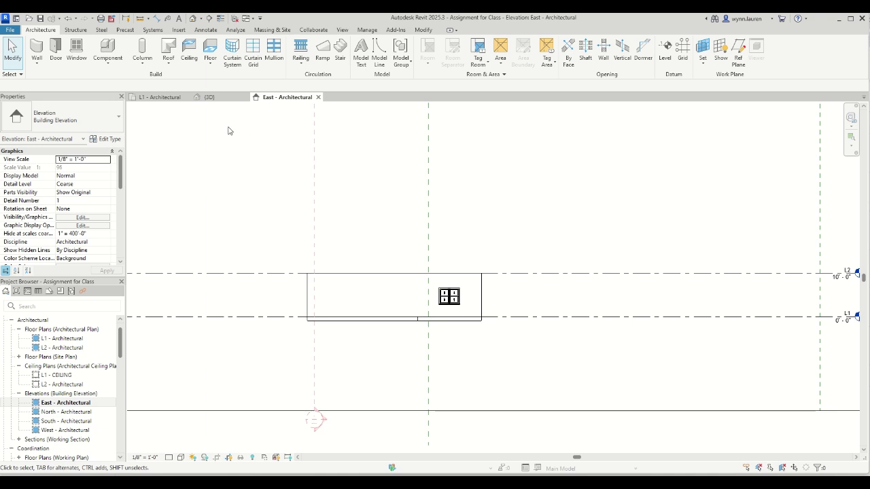
- Create a perspective camera view on the L1 floor plan, from just inside the entry door toward a target beyond the building's northeast corner
click(166, 99)
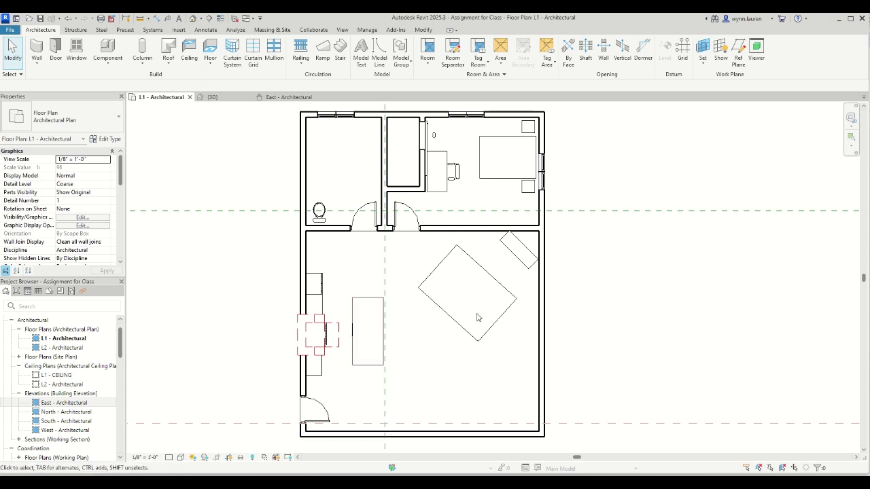
middle_drag(420, 296, 425, 303)
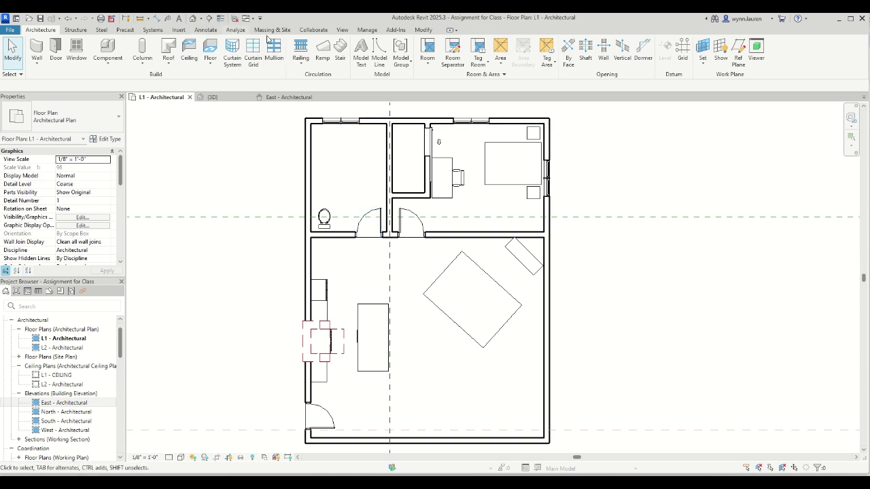
click(342, 30)
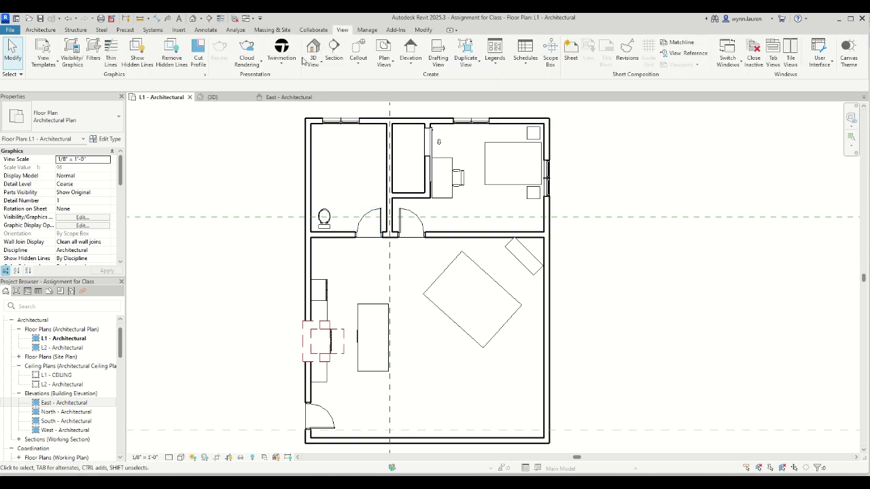
click(322, 66)
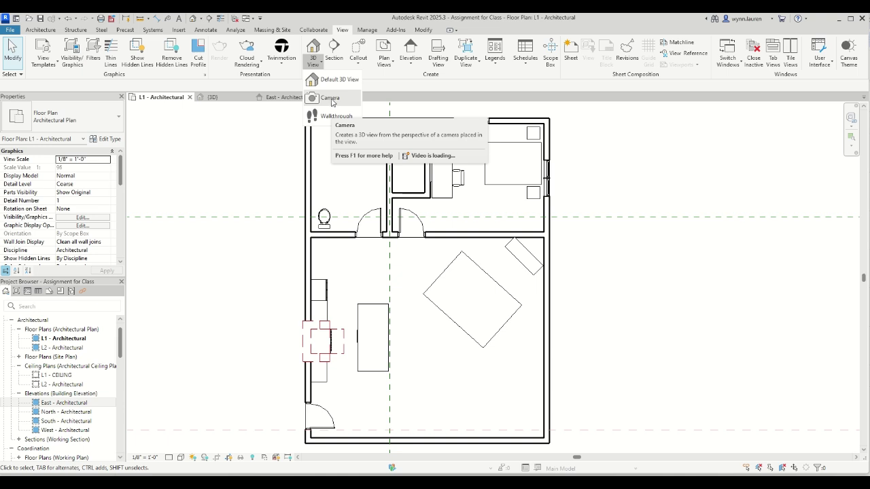
click(330, 98)
scroll(403, 285, up, 2)
scroll(403, 285, down, 2)
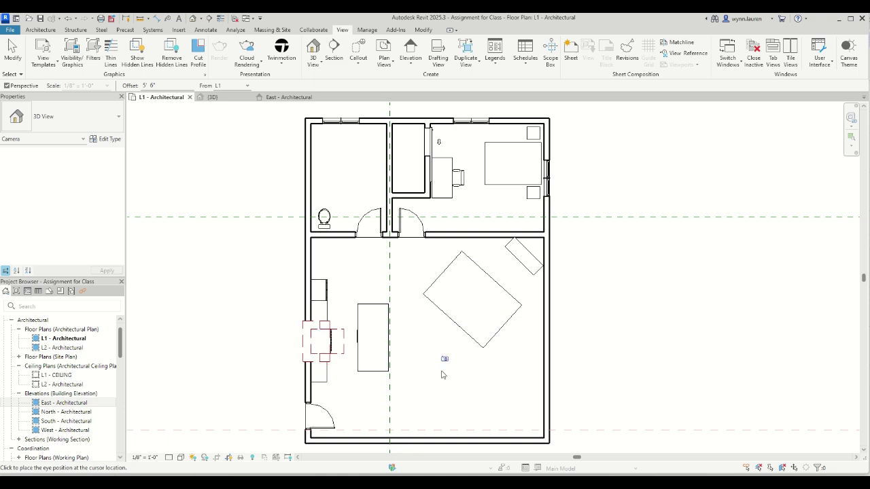
click(341, 424)
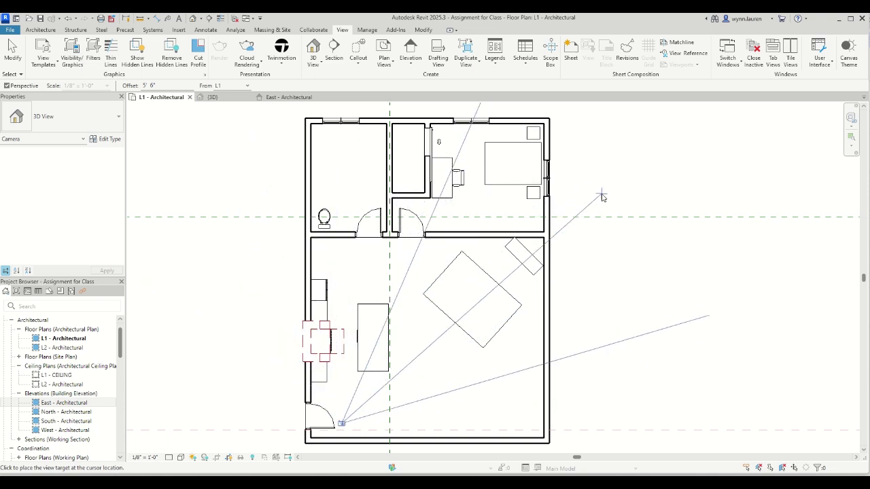
scroll(571, 170, down, 4)
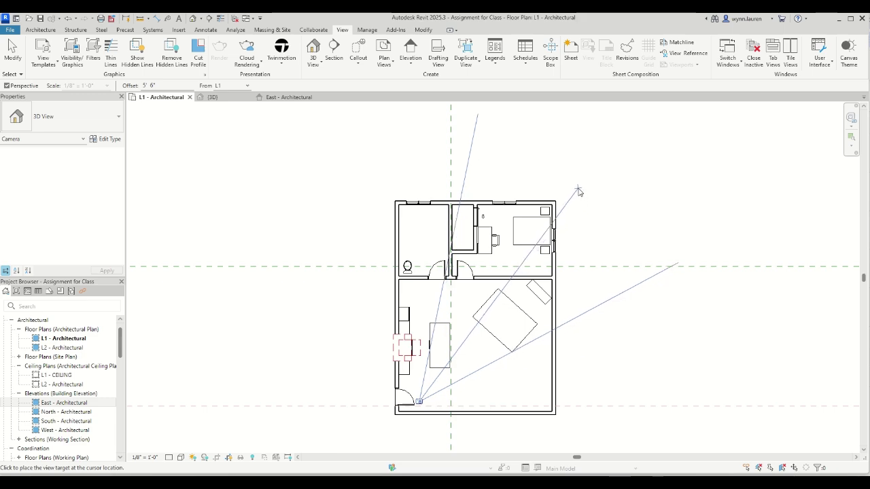
click(582, 182)
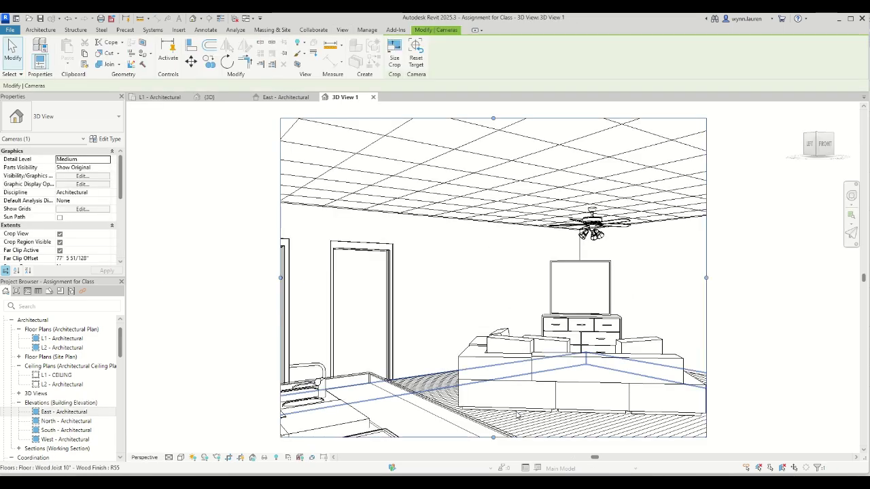
- Rename the new camera view as Living Room + Kitchen
scroll(533, 390, down, 3)
middle_drag(533, 394, 453, 294)
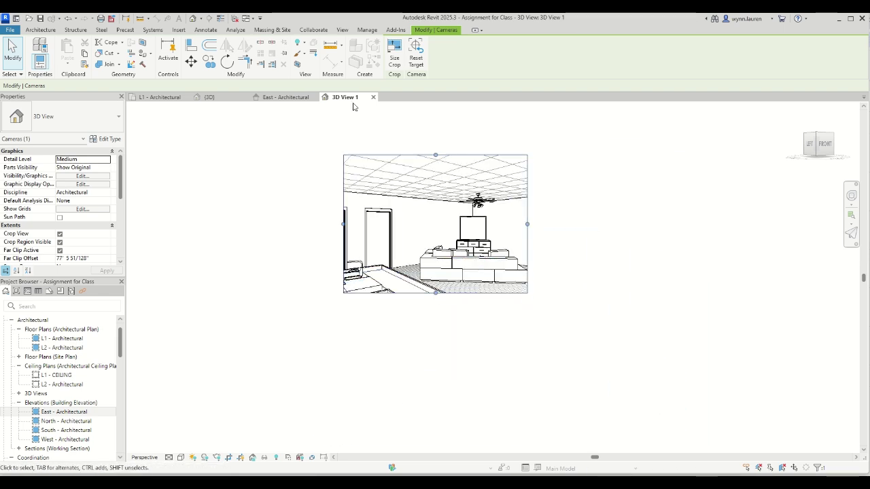
scroll(87, 414, down, 3)
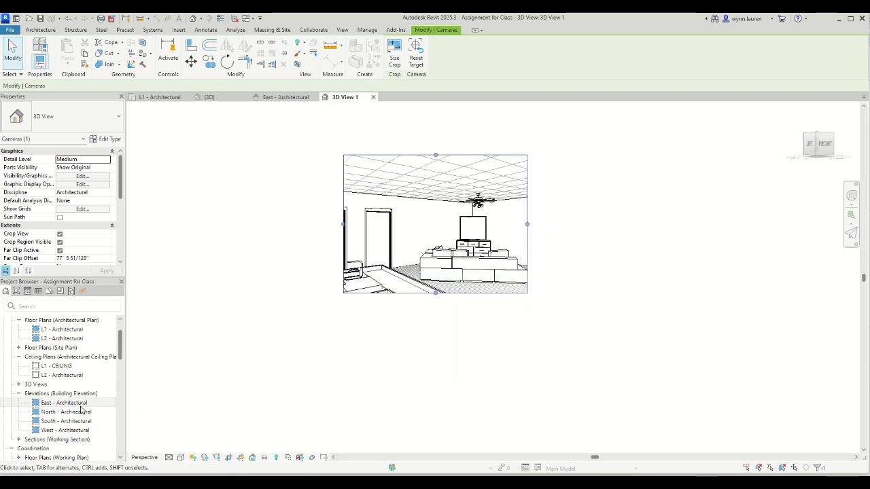
click(19, 348)
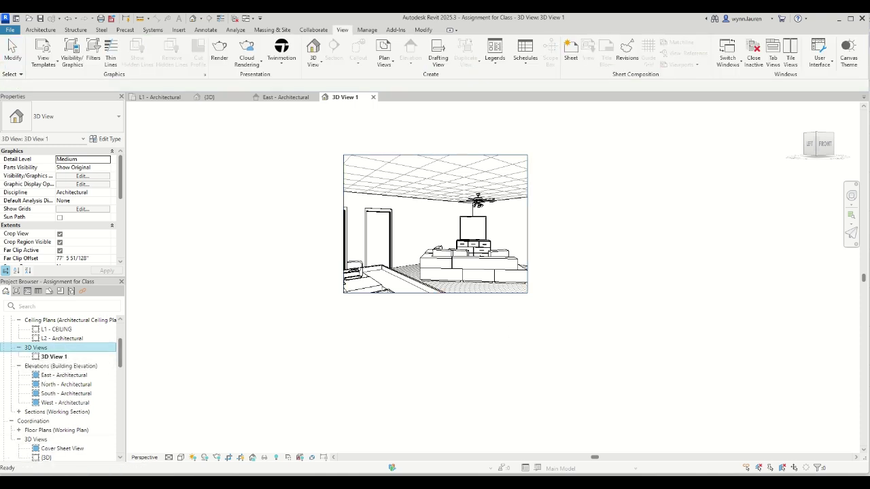
right_click(58, 357)
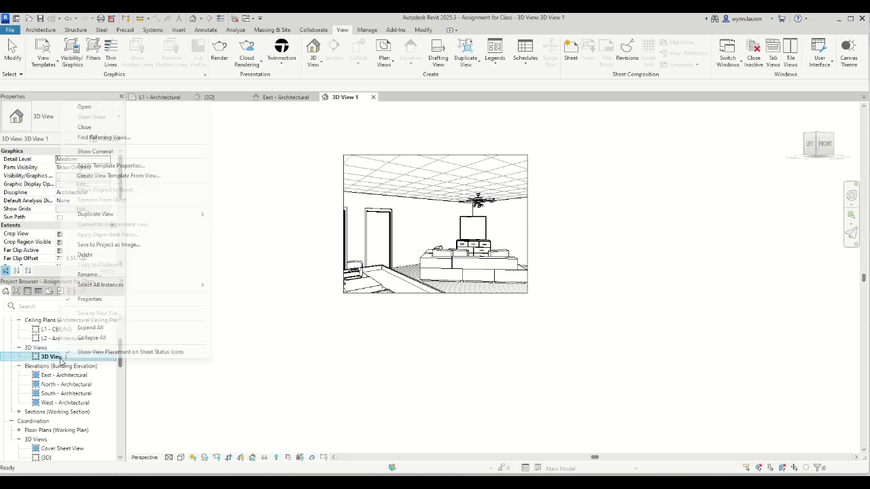
click(123, 276)
text(Living Room + Kitchen)
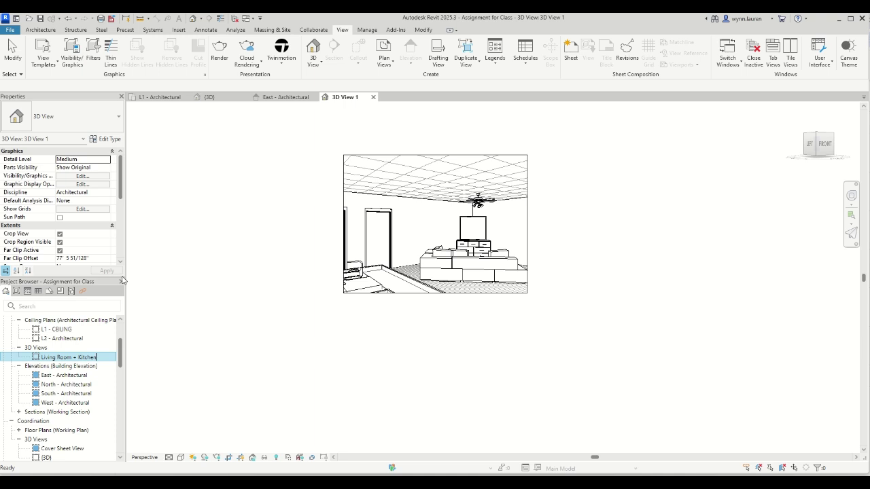
key(Return)
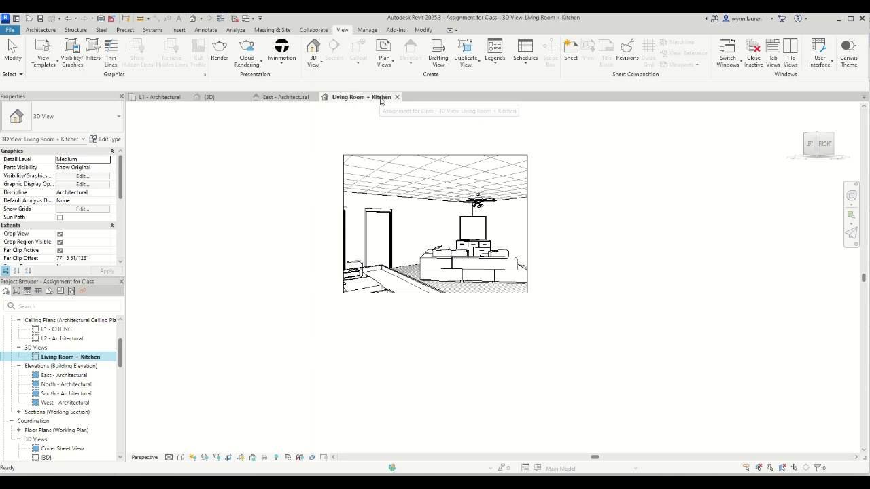
- Enlarge the Living Room + Kitchen view's crop region on all four sides to take in the whole island, the kitchen cabinets and more ceiling
click(344, 206)
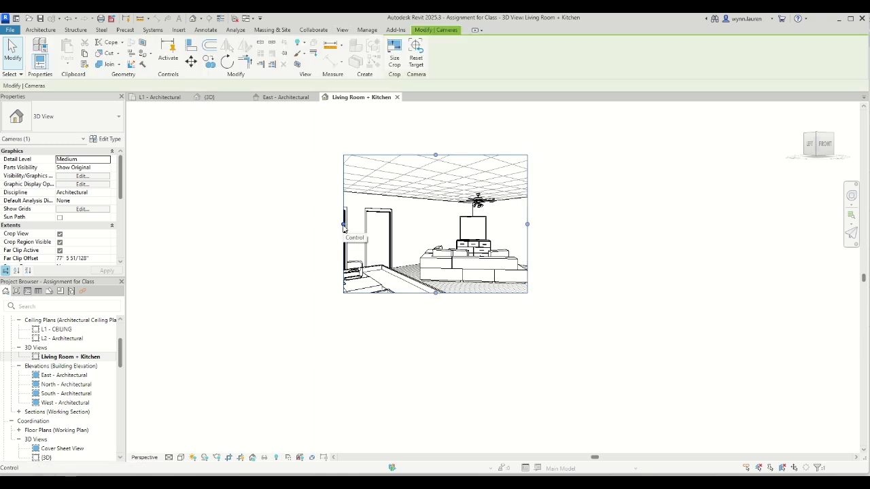
drag(343, 224, 258, 224)
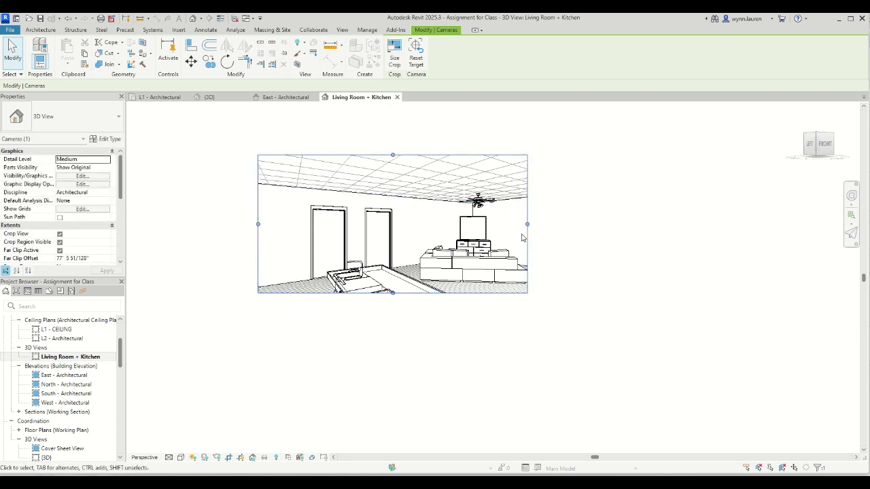
drag(527, 224, 589, 224)
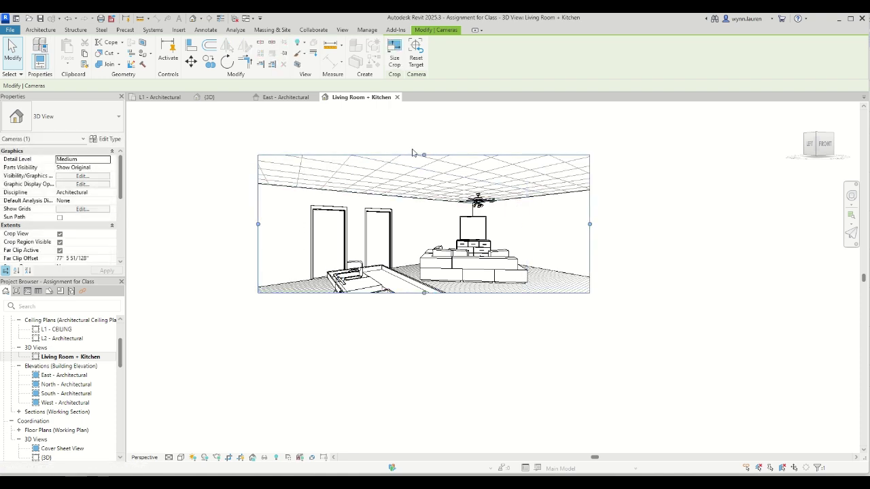
drag(423, 154, 423, 143)
drag(423, 293, 429, 355)
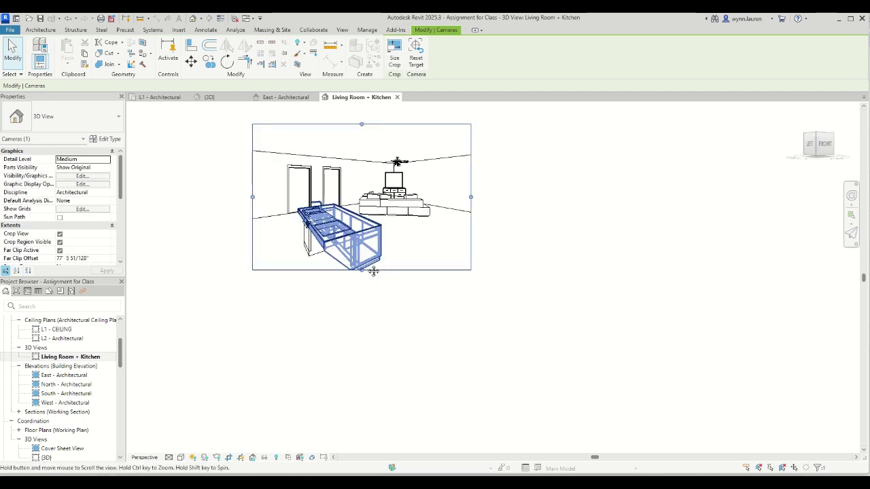
drag(470, 197, 485, 197)
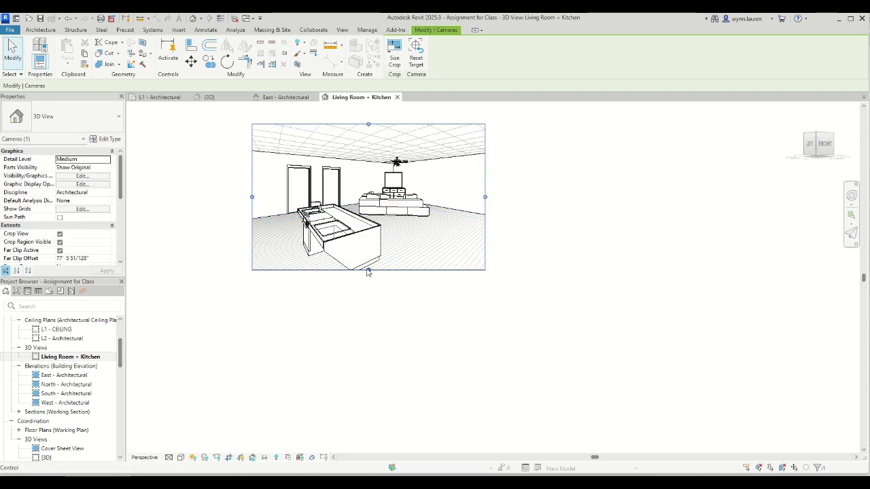
drag(369, 272, 369, 293)
drag(252, 209, 180, 209)
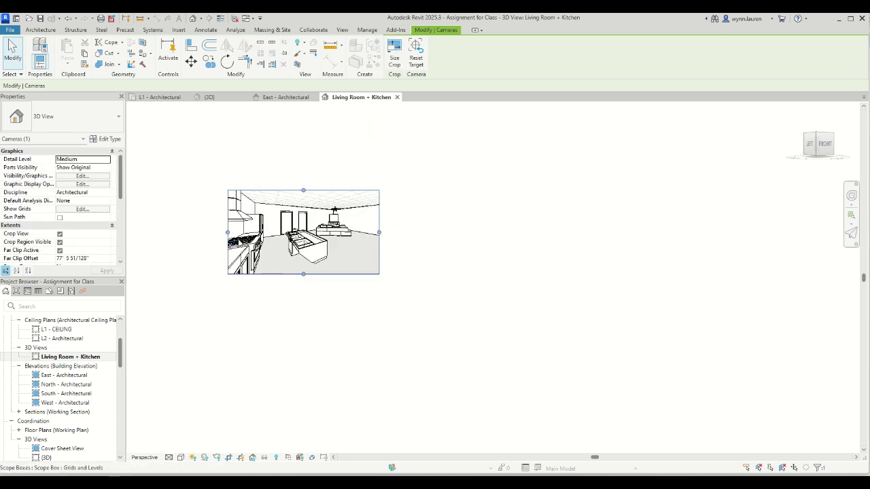
drag(226, 234, 218, 232)
drag(299, 191, 301, 177)
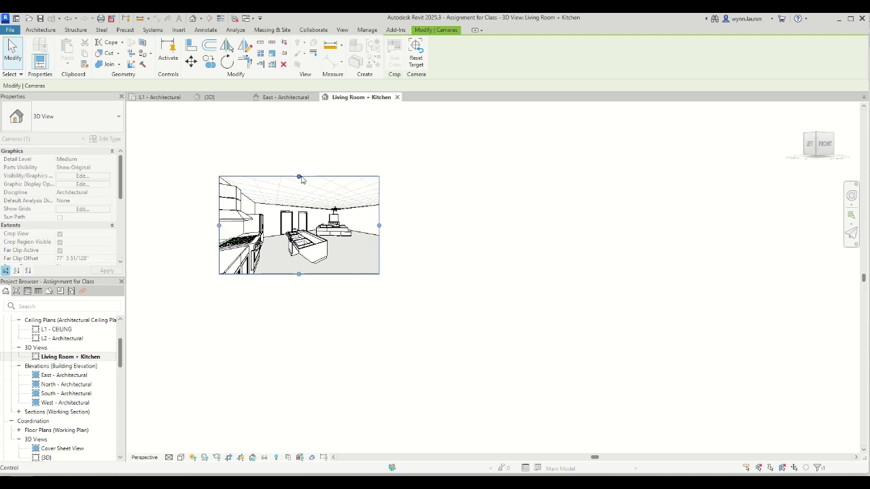
- On the L1 floor plan, move the camera east along the south wall and aim its target almost straight north beyond the building
click(163, 97)
middle_drag(422, 410, 354, 369)
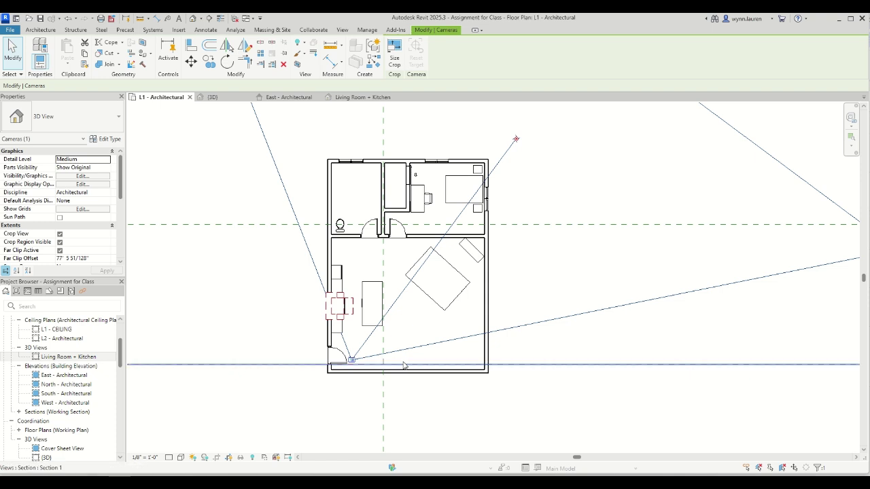
drag(351, 360, 399, 365)
scroll(416, 353, down, 2)
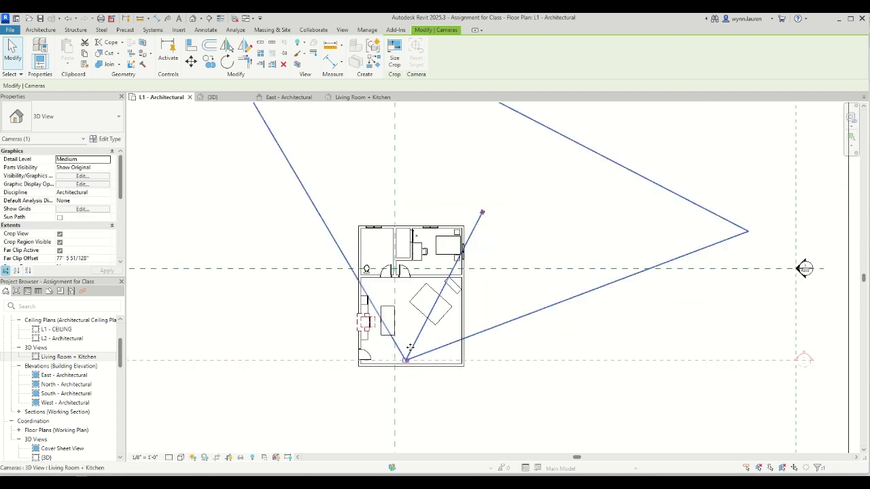
drag(483, 214, 408, 197)
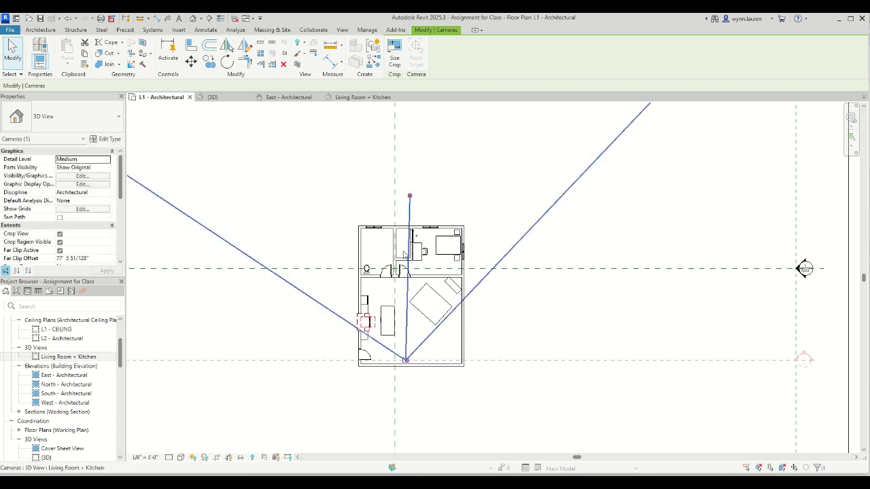
- Widen the Living Room + Kitchen view's crop region slightly on both sides, lower its top edge and clear the selection
click(360, 97)
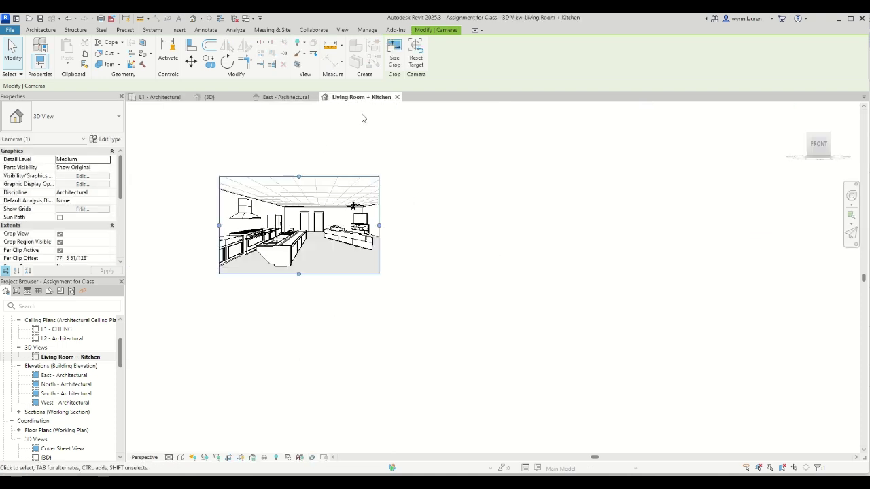
scroll(309, 258, up, 5)
middle_drag(312, 263, 410, 346)
drag(520, 258, 535, 258)
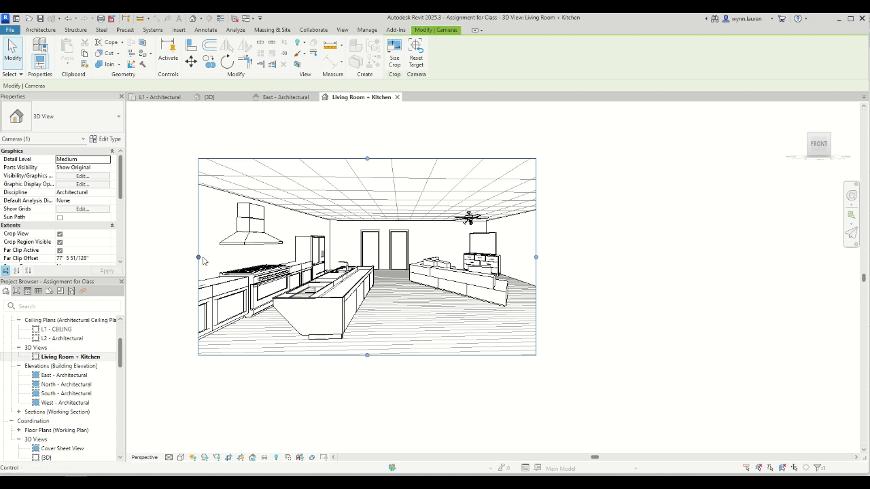
drag(197, 258, 187, 258)
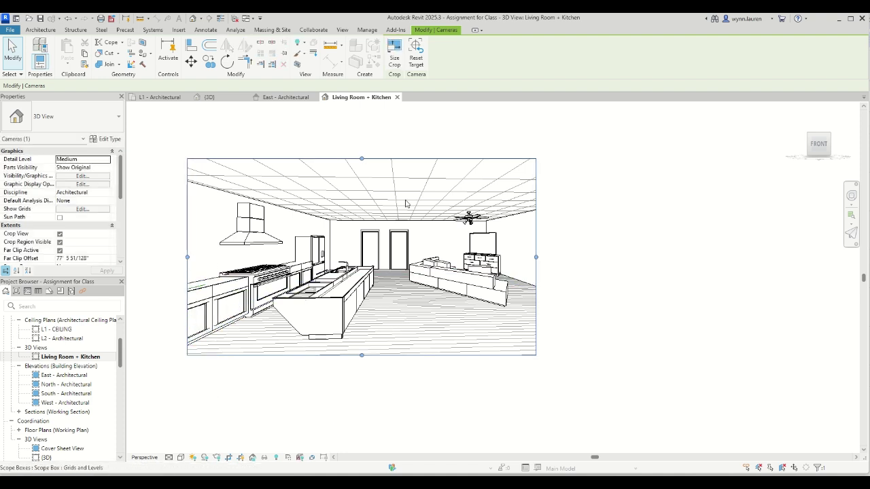
drag(361, 159, 362, 169)
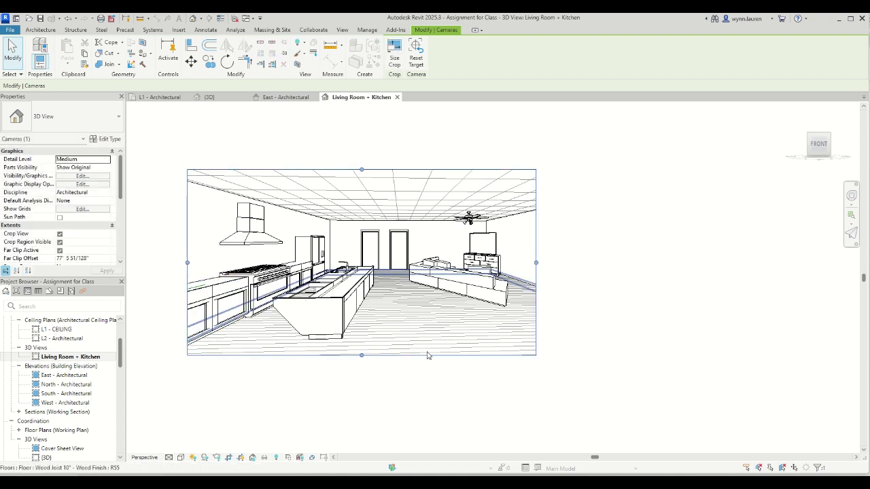
click(617, 305)
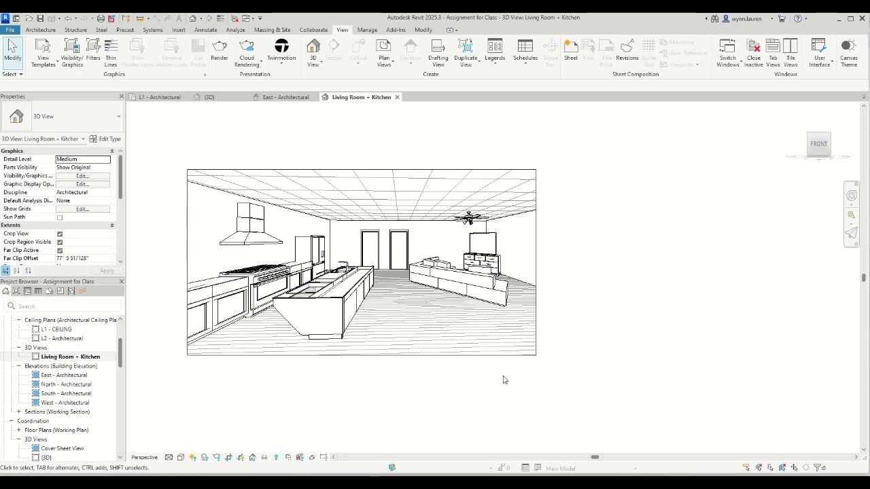
click(521, 170)
click(587, 268)
click(158, 98)
scroll(444, 330, up, 3)
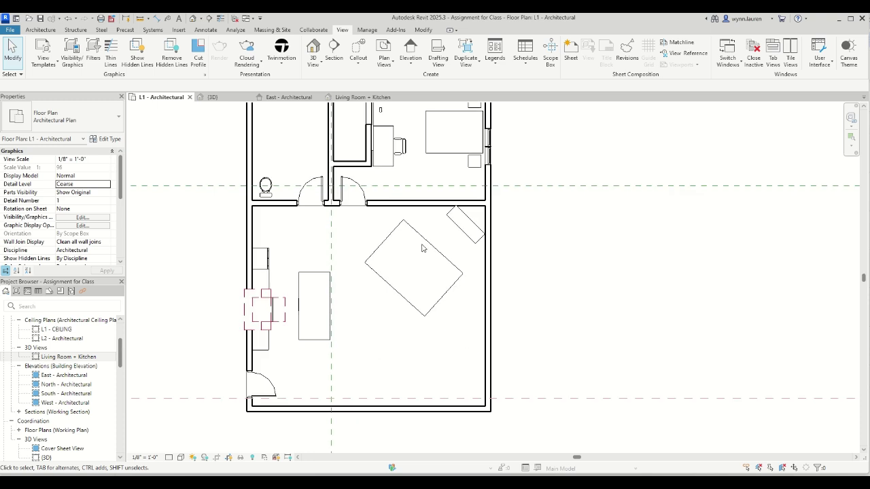
click(369, 97)
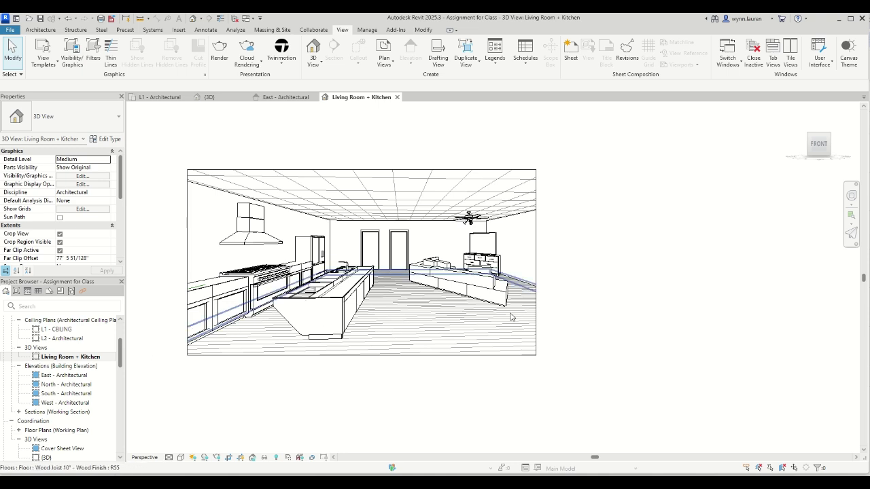
- Check the Living Room + Kitchen camera's position and field of view on the L1 floor plan and return to the camera view
click(439, 170)
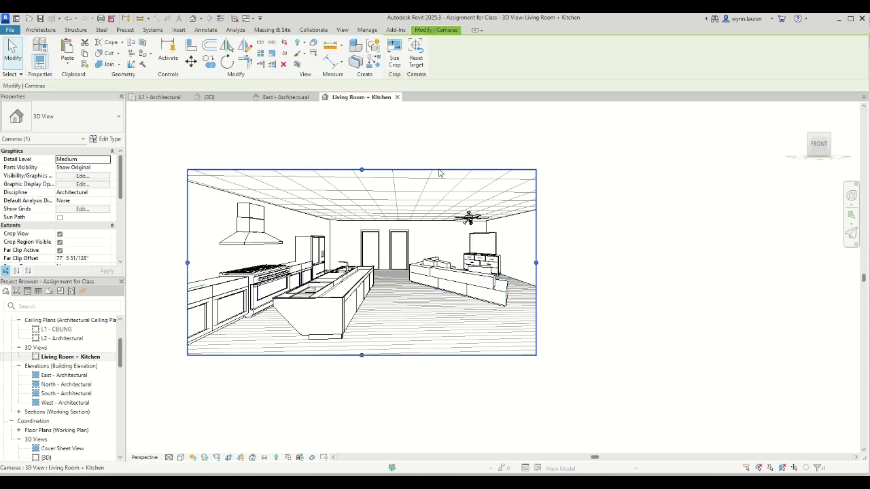
click(163, 97)
scroll(355, 423, down, 5)
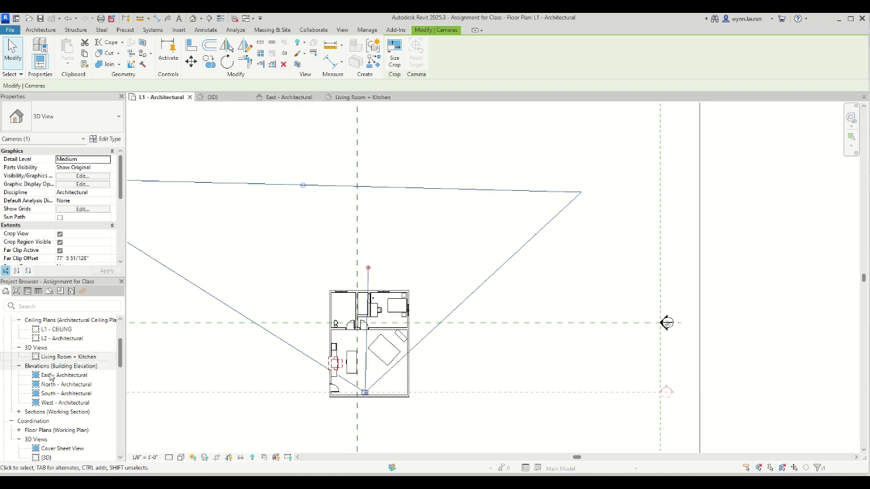
click(382, 98)
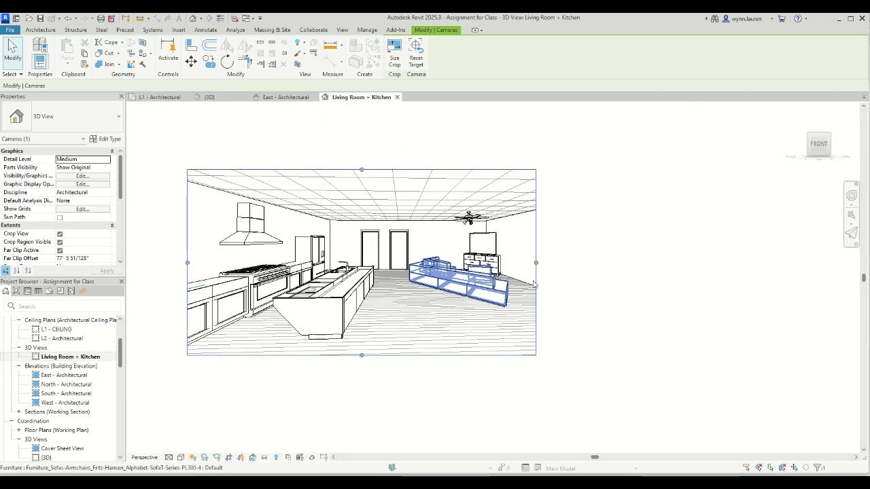
click(589, 245)
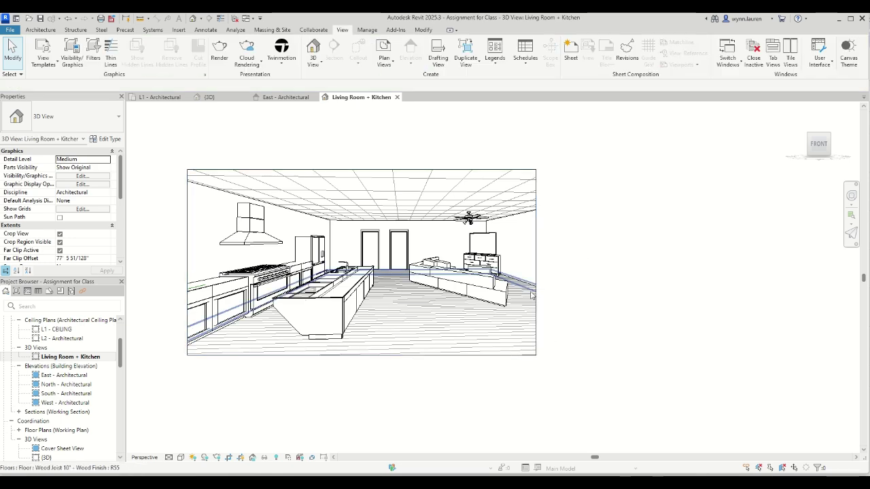
click(175, 97)
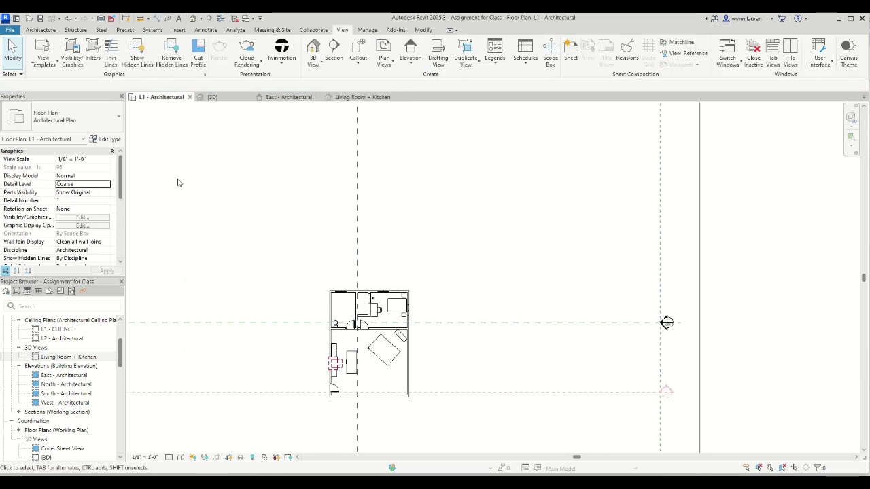
scroll(336, 360, up, 5)
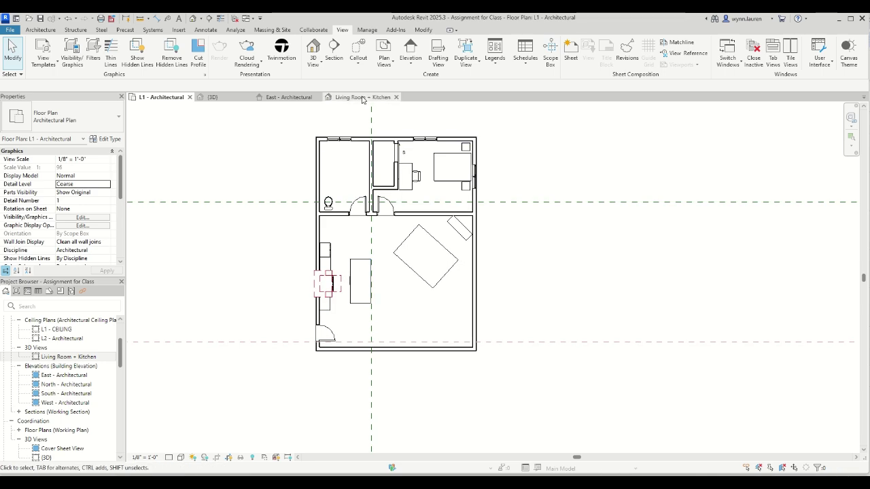
click(360, 97)
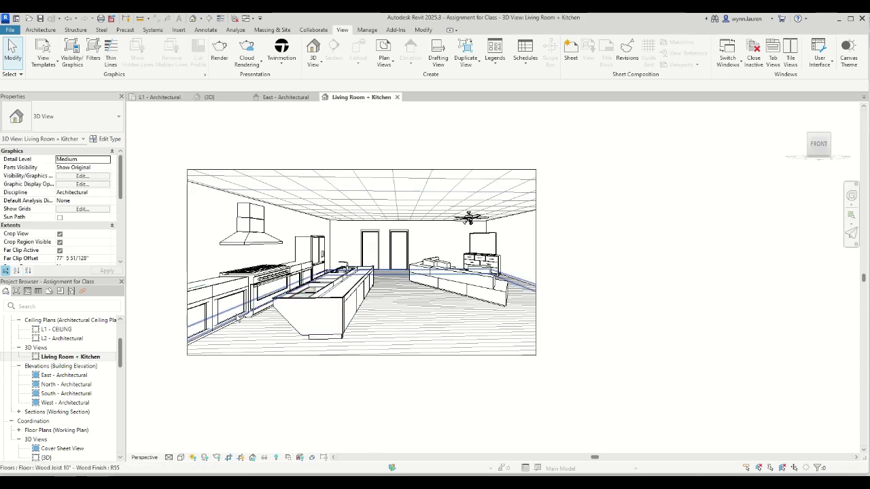
- Preview the Living Room + Kitchen view in the Textures style and set its visual style to Realistic
scroll(276, 335, up, 3)
scroll(513, 363, down, 5)
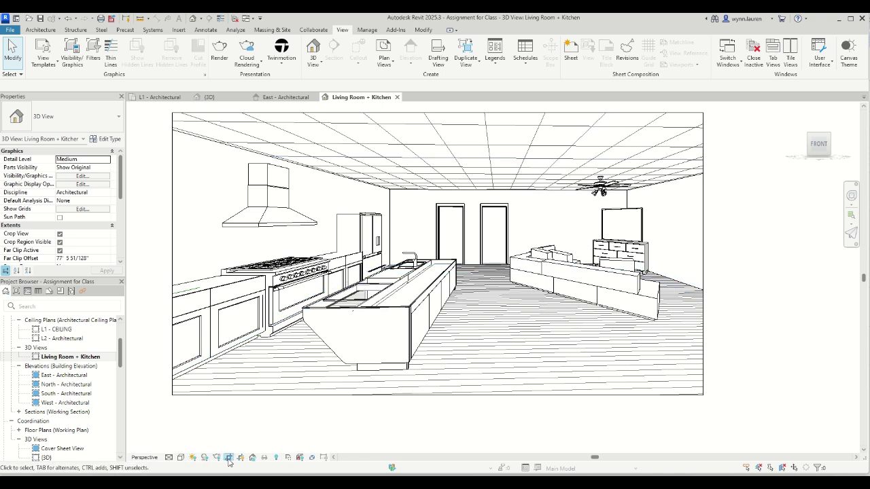
click(181, 458)
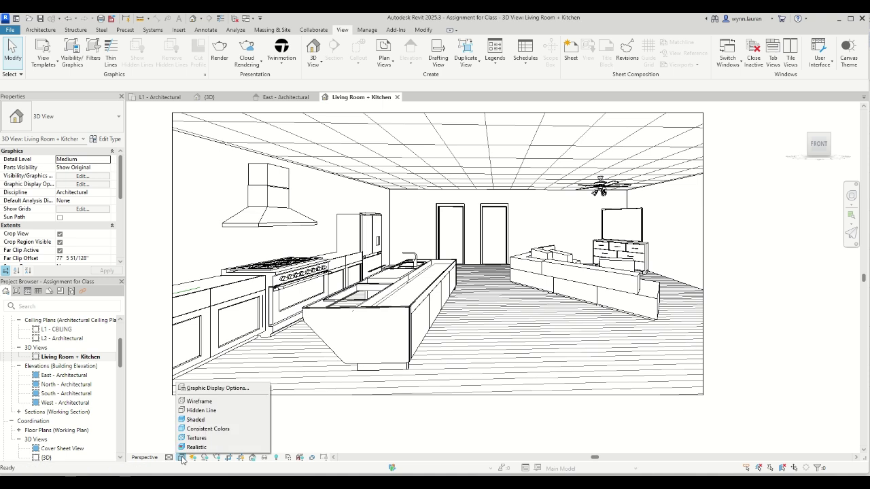
click(234, 439)
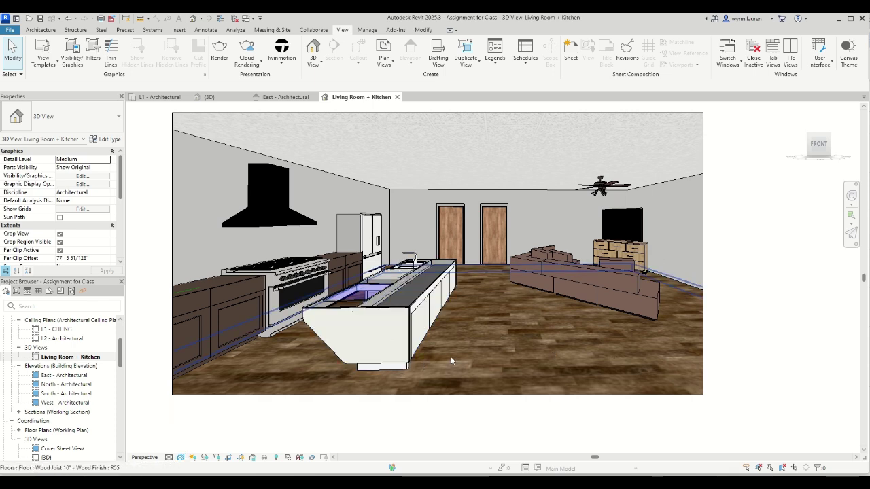
click(181, 457)
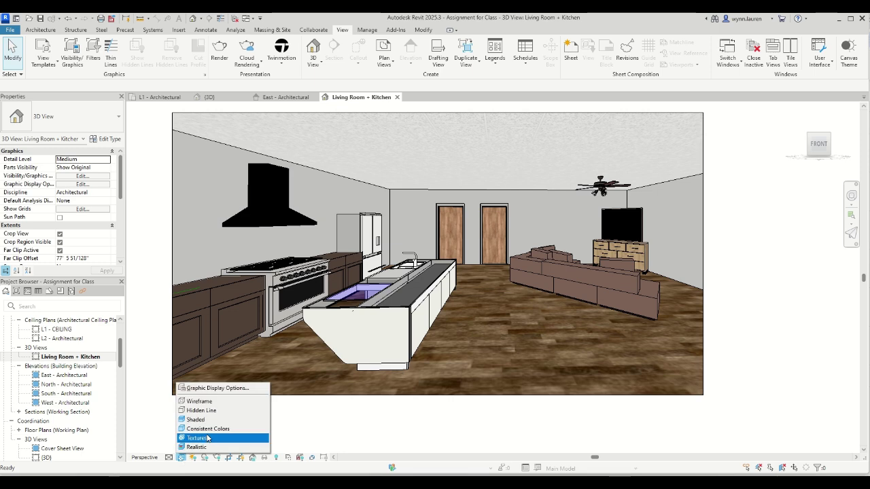
click(225, 448)
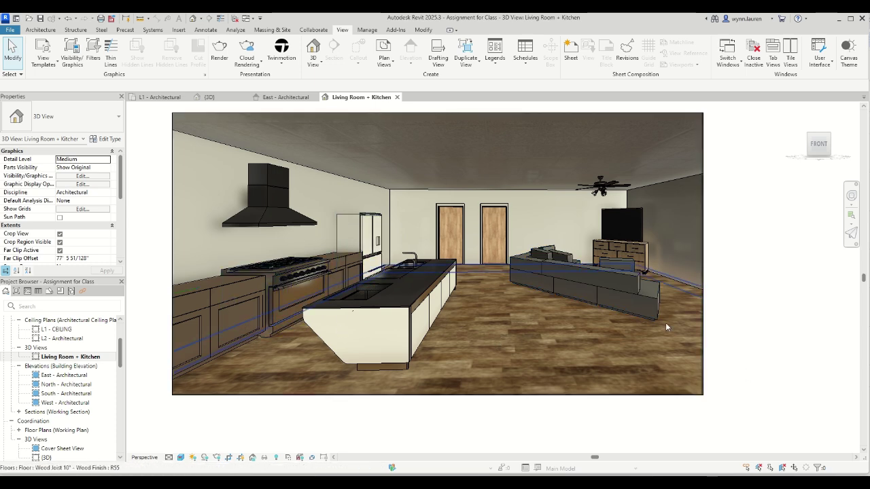
- On the L1 floor plan, place a perspective camera just inside the bedroom's south wall, aimed northeast past the bed corner and beyond the building
click(163, 99)
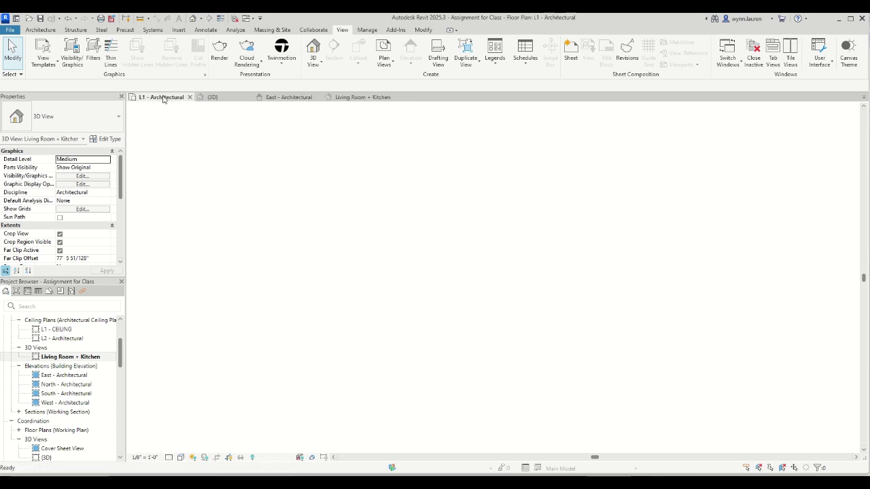
scroll(393, 205, up, 2)
middle_drag(408, 216, 395, 304)
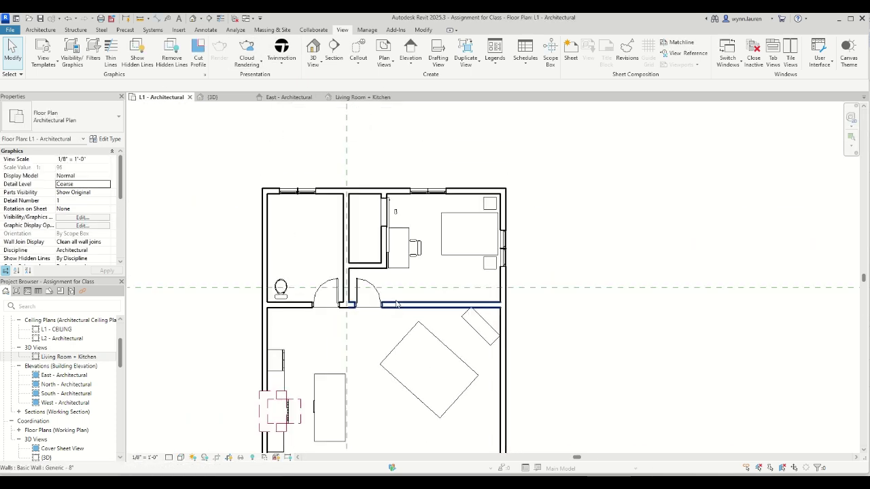
scroll(394, 304, up, 2)
click(321, 66)
click(324, 104)
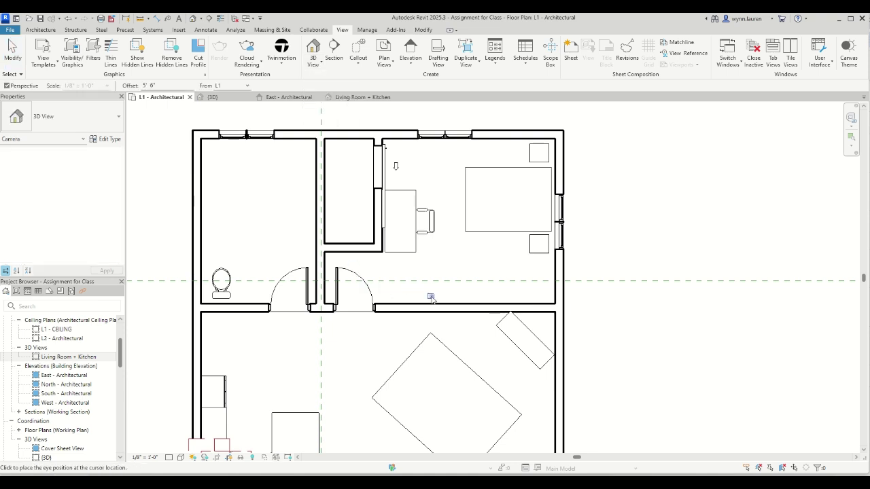
click(406, 299)
scroll(564, 133, down, 3)
middle_drag(543, 122, 383, 233)
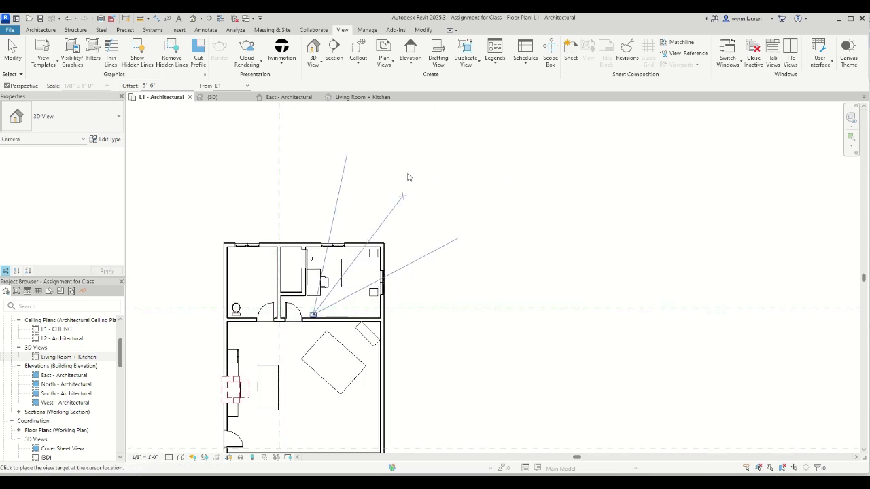
click(451, 249)
- Enlarge the bedroom view's crop region on all four sides to take in the desk, bed, ceiling fan and more floor, and clear the selection
scroll(425, 336, down, 5)
drag(490, 211, 639, 212)
drag(483, 271, 478, 361)
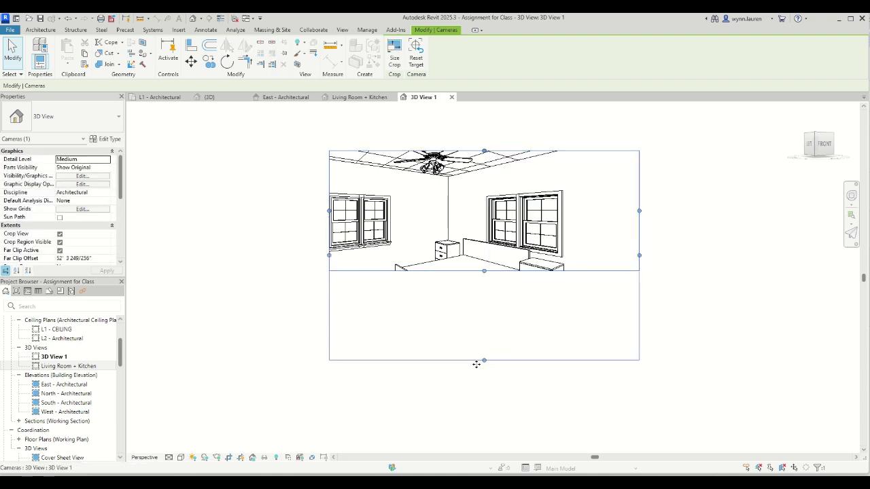
drag(329, 254, 185, 255)
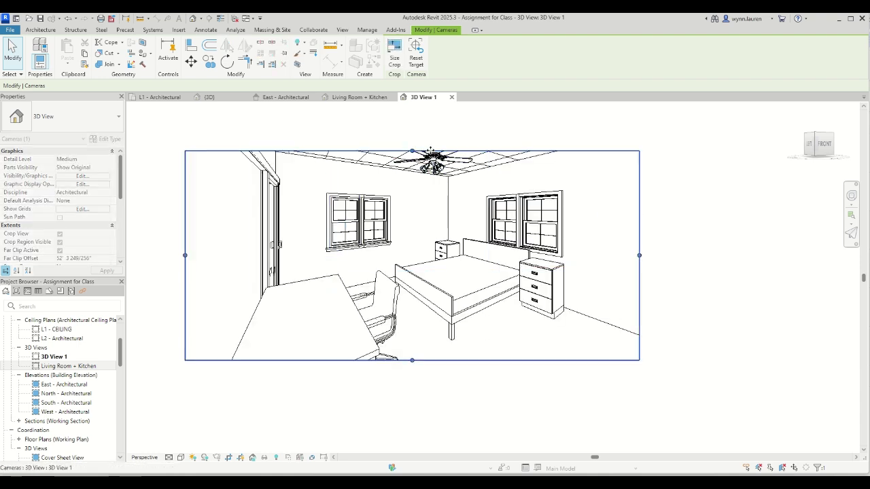
scroll(428, 262, down, 3)
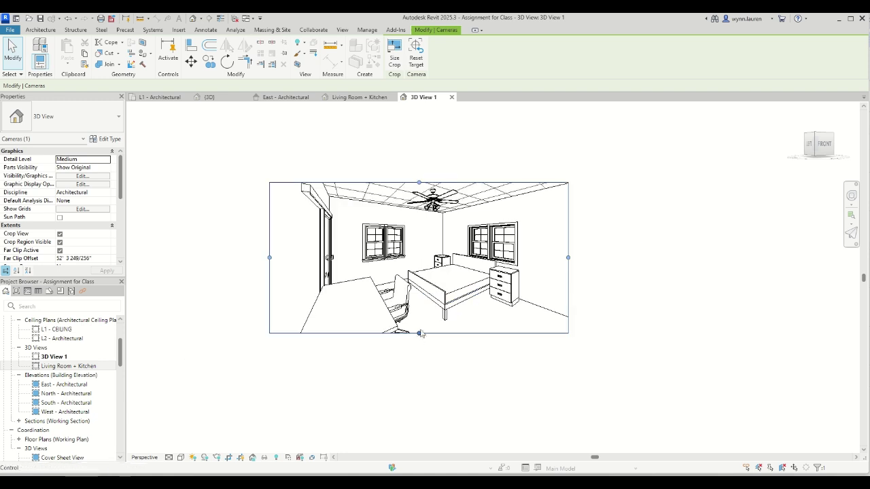
drag(419, 333, 419, 393)
click(611, 348)
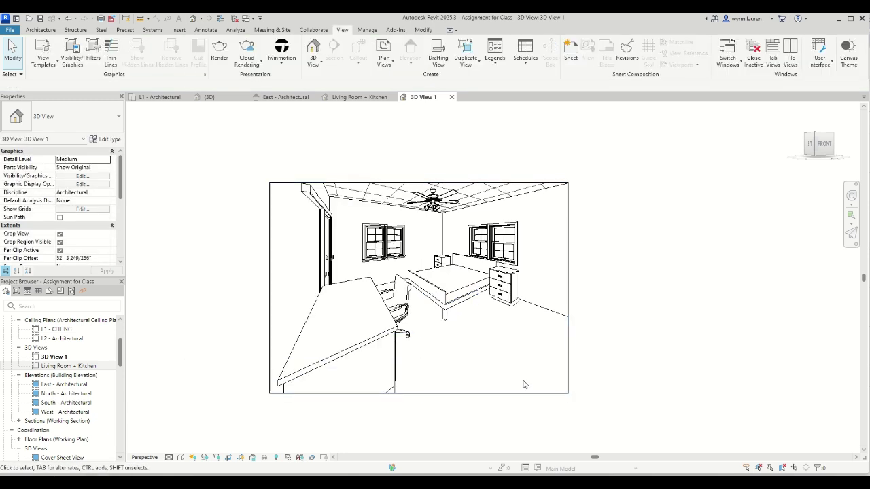
- Set the bedroom camera view's visual style to Realistic and inspect the bed and furniture up close
click(180, 458)
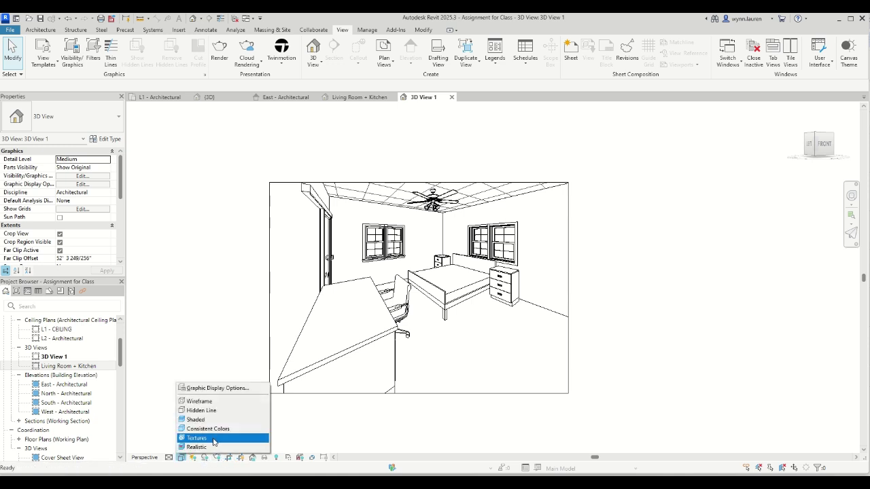
click(206, 447)
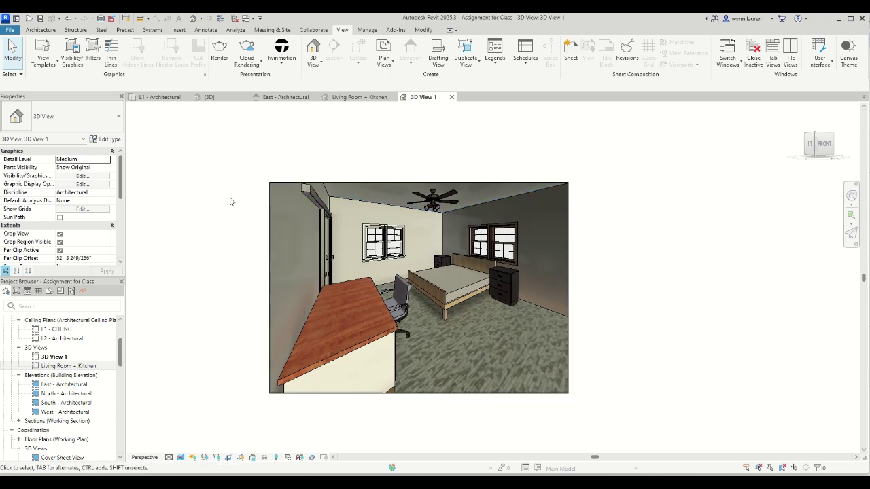
scroll(482, 279, up, 5)
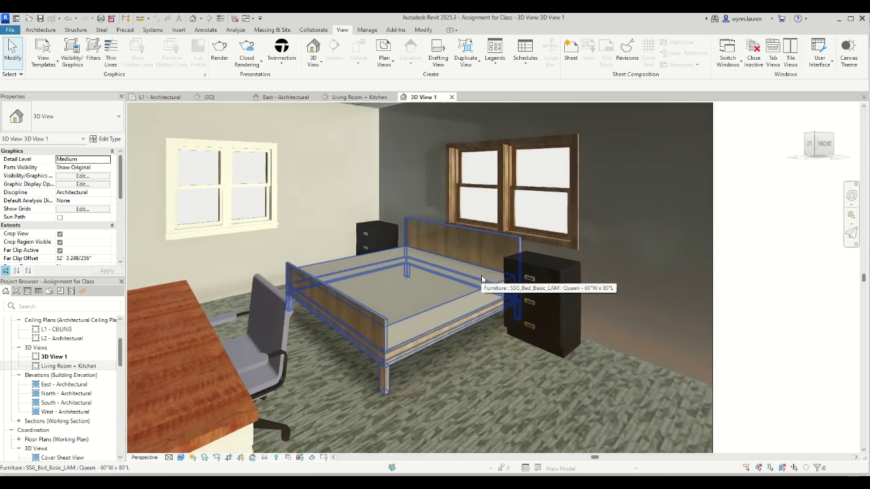
scroll(695, 355, down, 3)
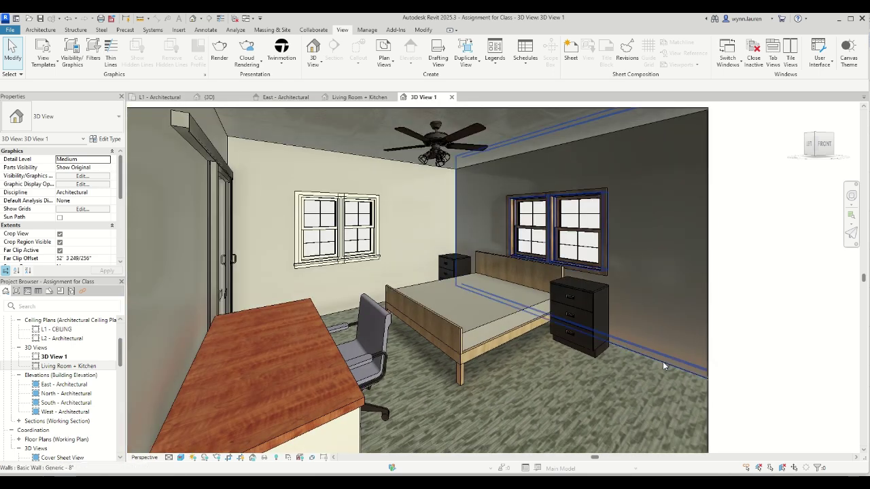
scroll(667, 360, down, 2)
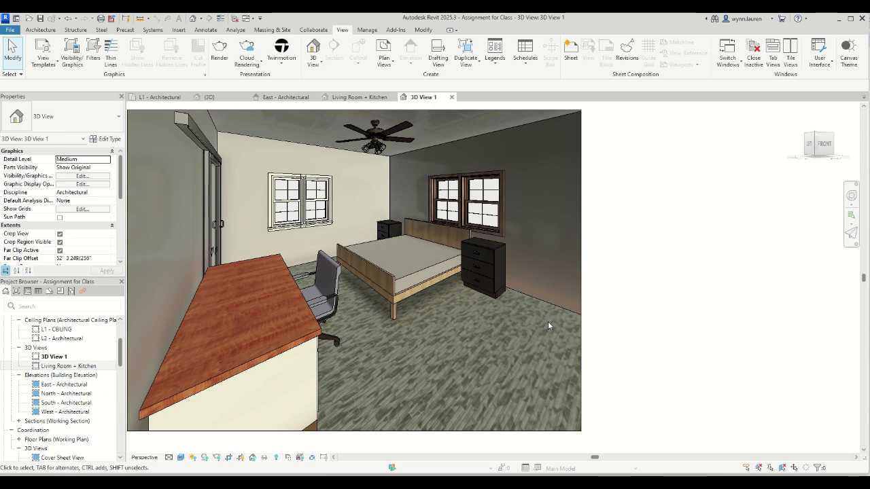
scroll(548, 321, down, 3)
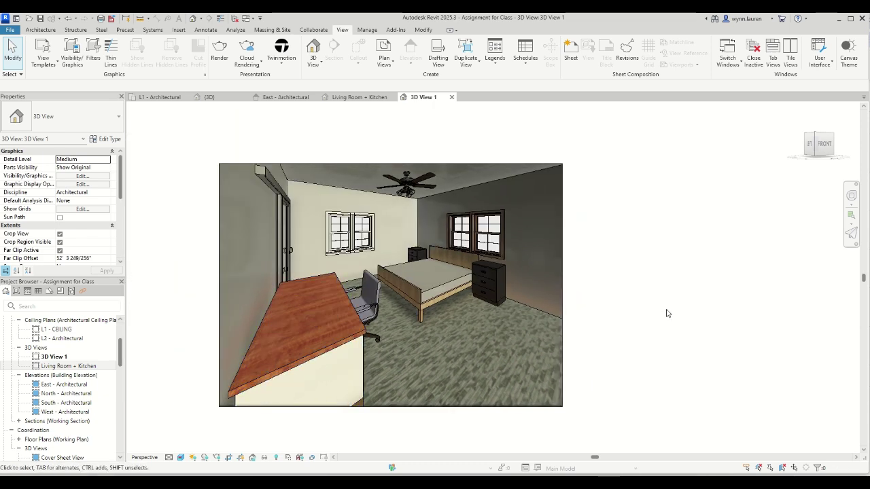